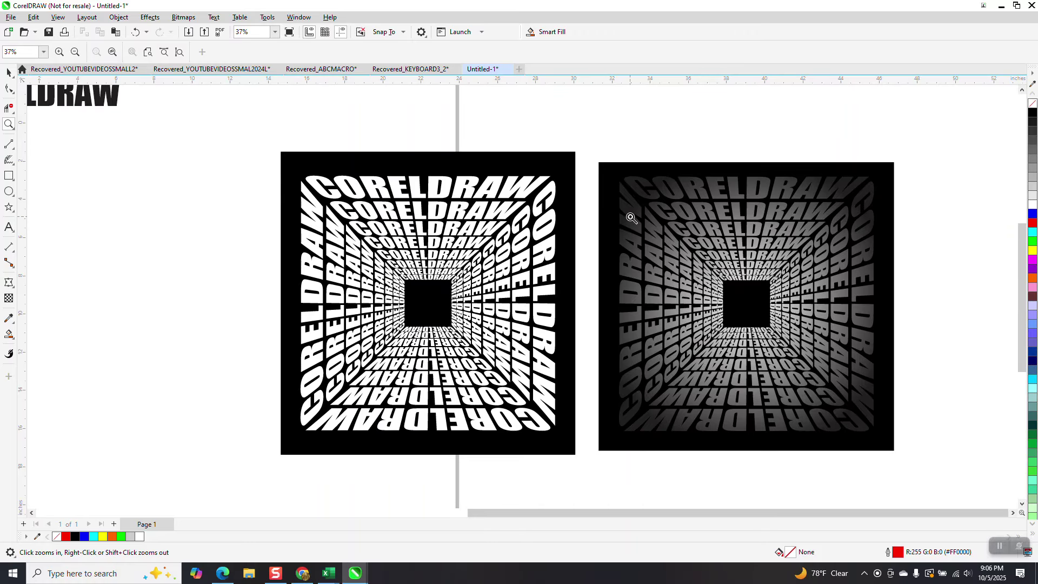
Draw a square about 13.6 inches wide on the page and add a concentric copy scaled to 78% inside it.
drag(630, 179, 863, 344)
scroll(751, 257, down, 5)
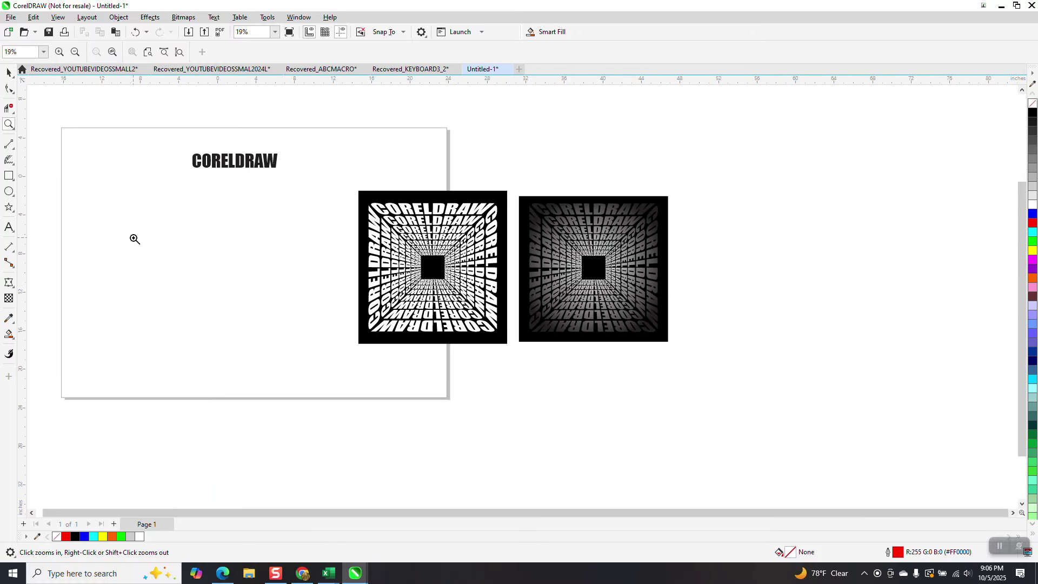
click(9, 176)
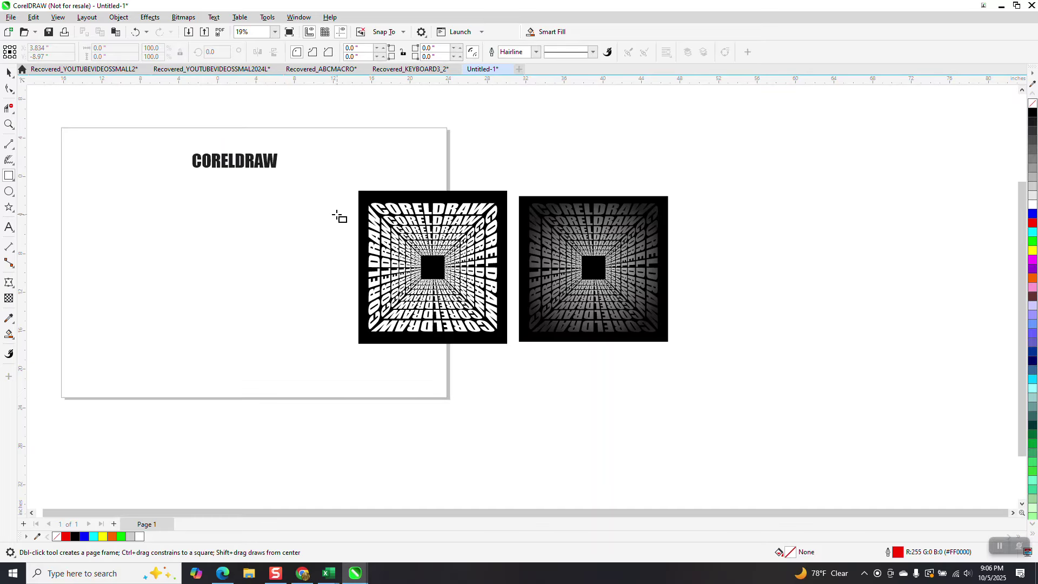
drag(332, 208, 203, 295)
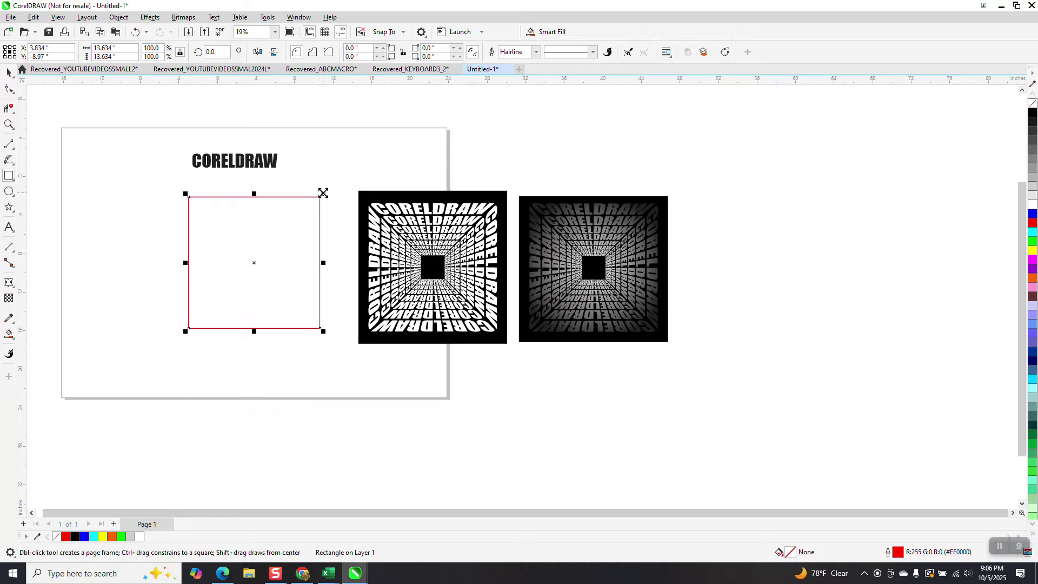
drag(323, 193, 309, 207)
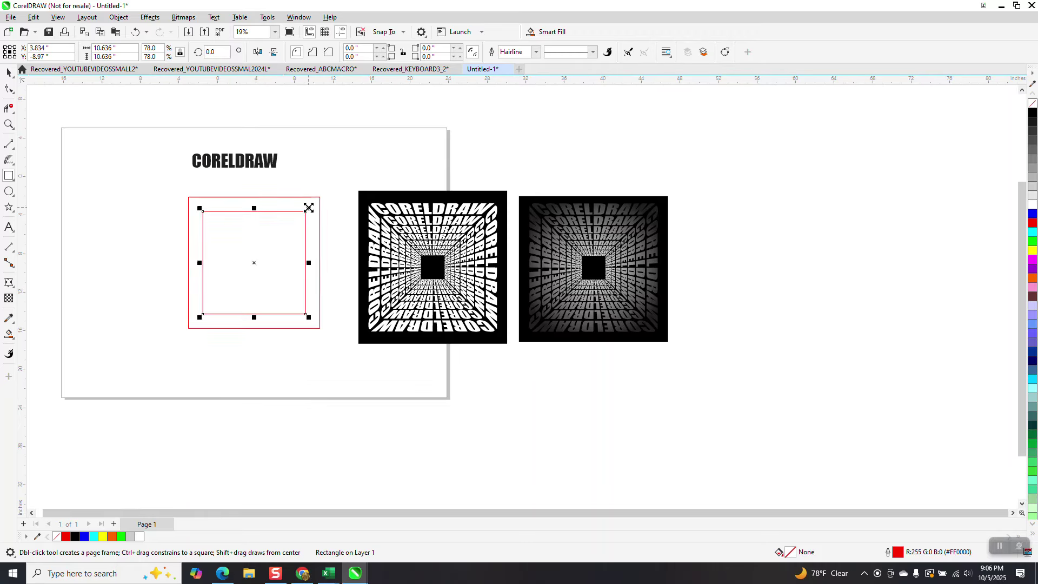
Draw 2-point lines joining the two upper corners of the inner square to the matching corners of the outer square.
click(10, 145)
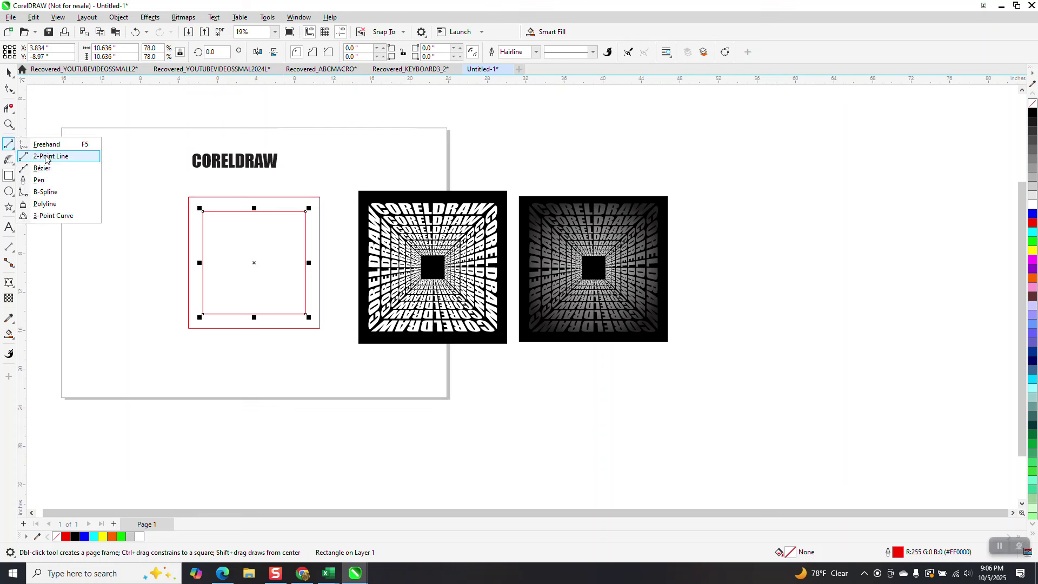
click(45, 156)
drag(203, 212, 189, 197)
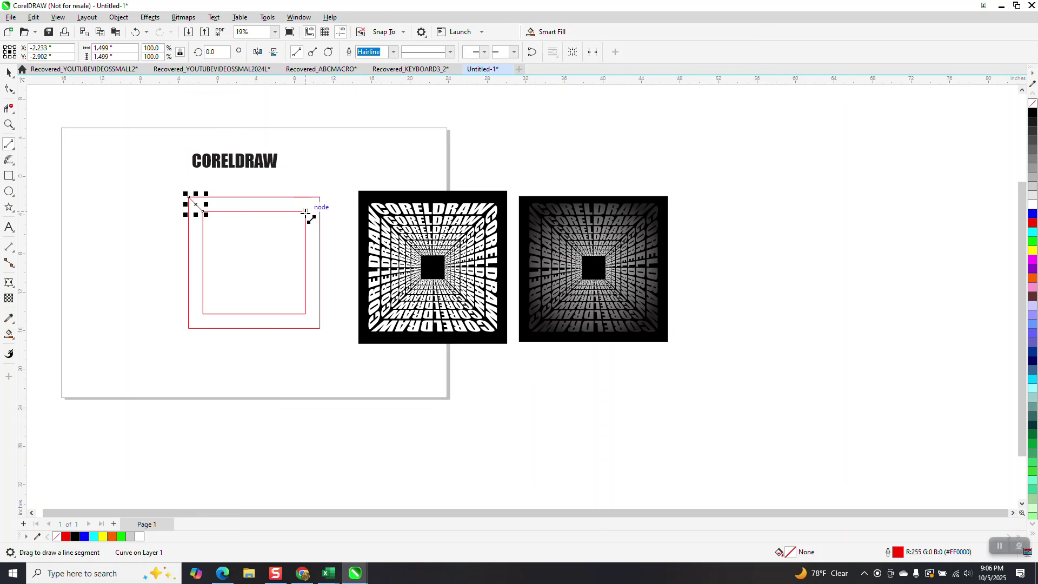
drag(306, 212, 321, 198)
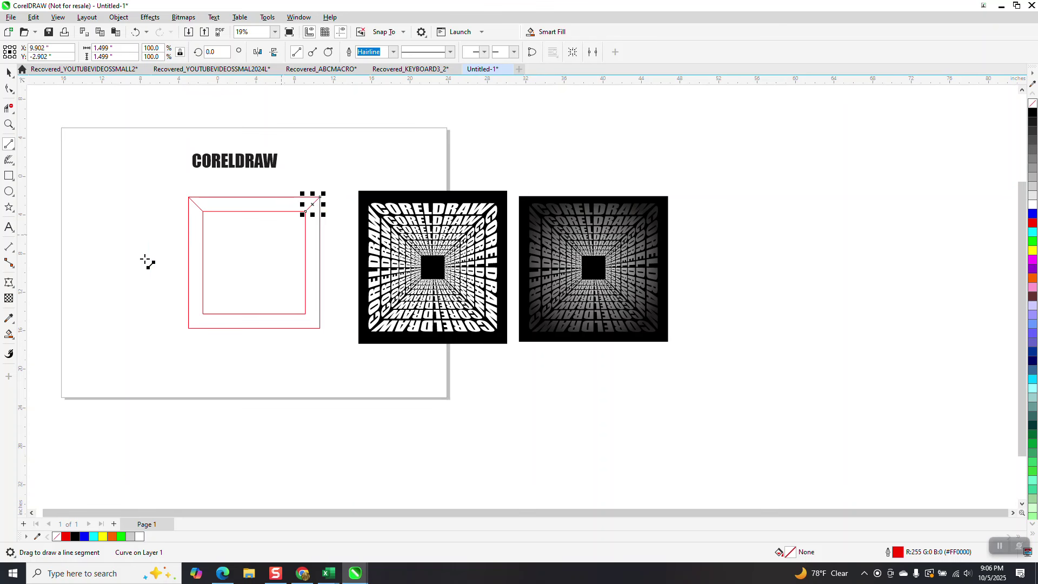
Smart Fill the upper trapezoid between the squares, move the new shape up 6 inches, and give it no fill and a black outline.
click(11, 340)
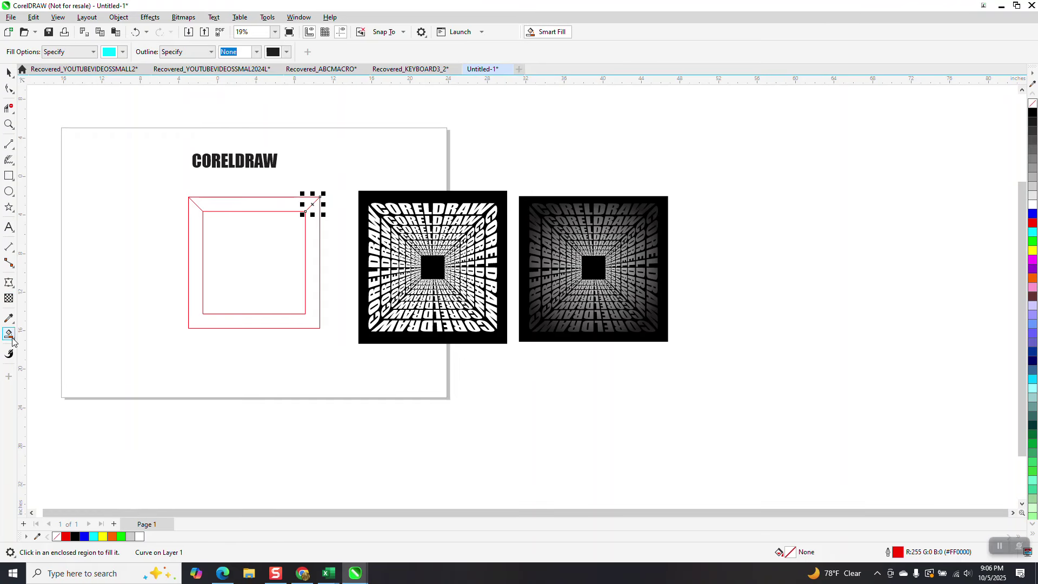
click(13, 340)
click(39, 344)
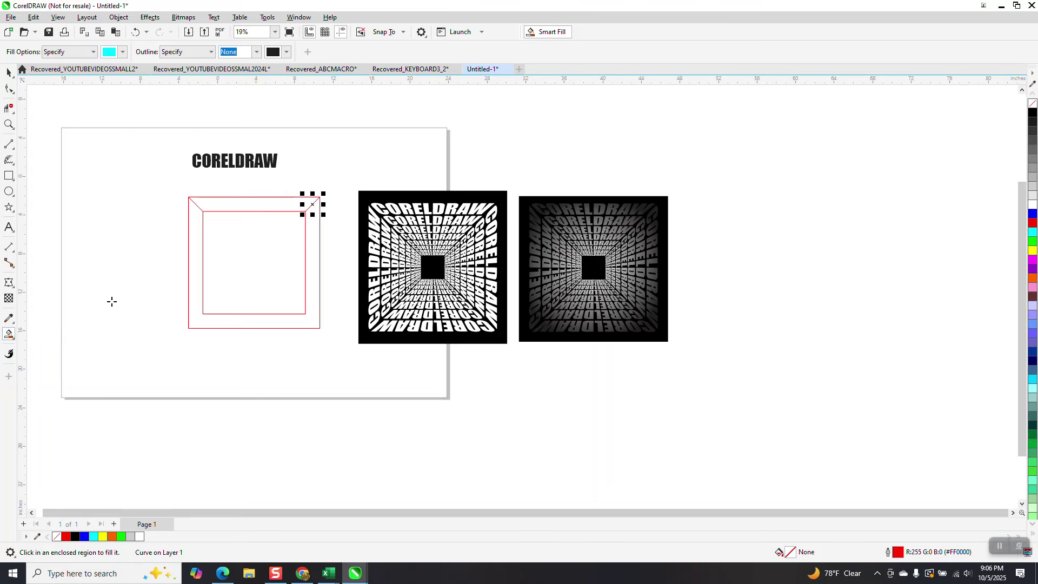
click(229, 208)
key(shift+Up)
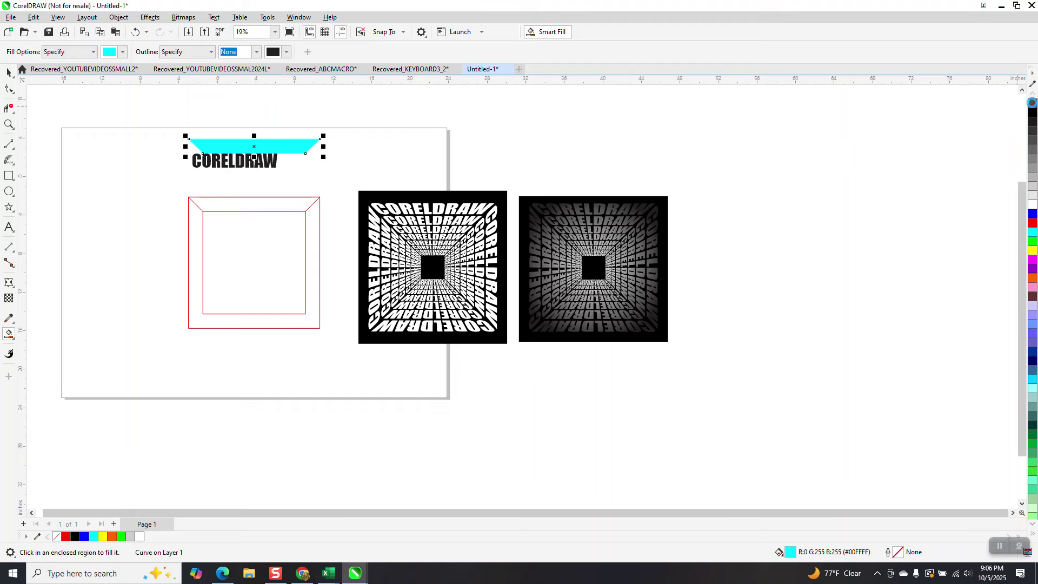
click(1032, 103)
right_click(1032, 113)
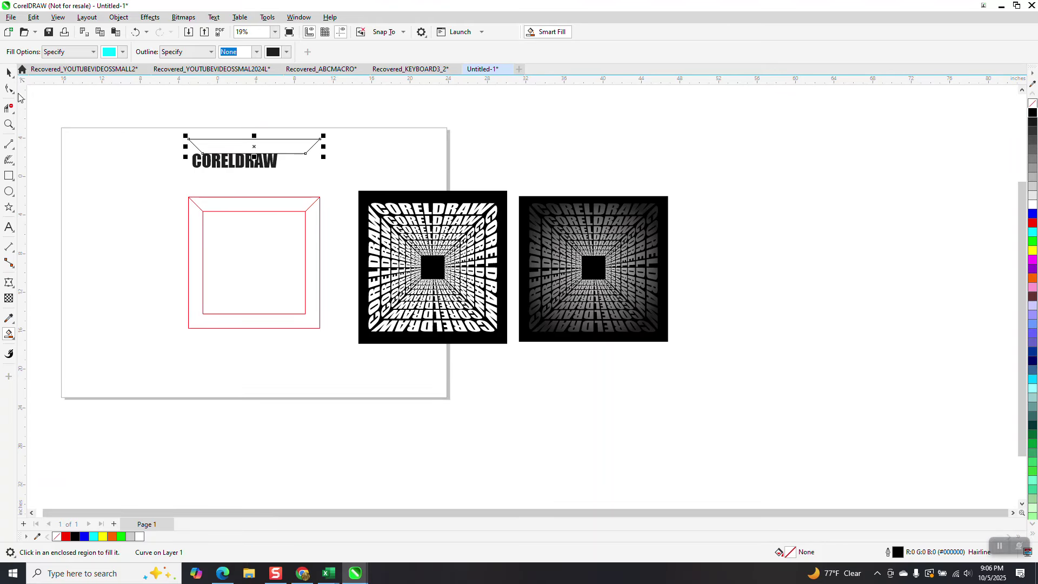
Move the CORELDRAW text above the page and apply a one-step 0.1-inch inside contour to the trapezoid.
click(9, 72)
drag(268, 168, 299, 119)
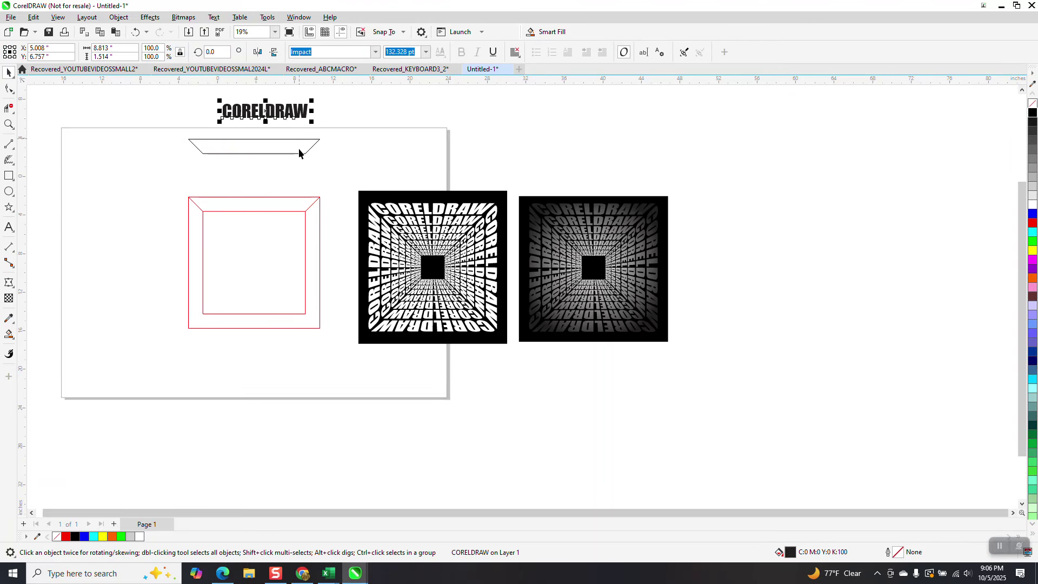
click(232, 140)
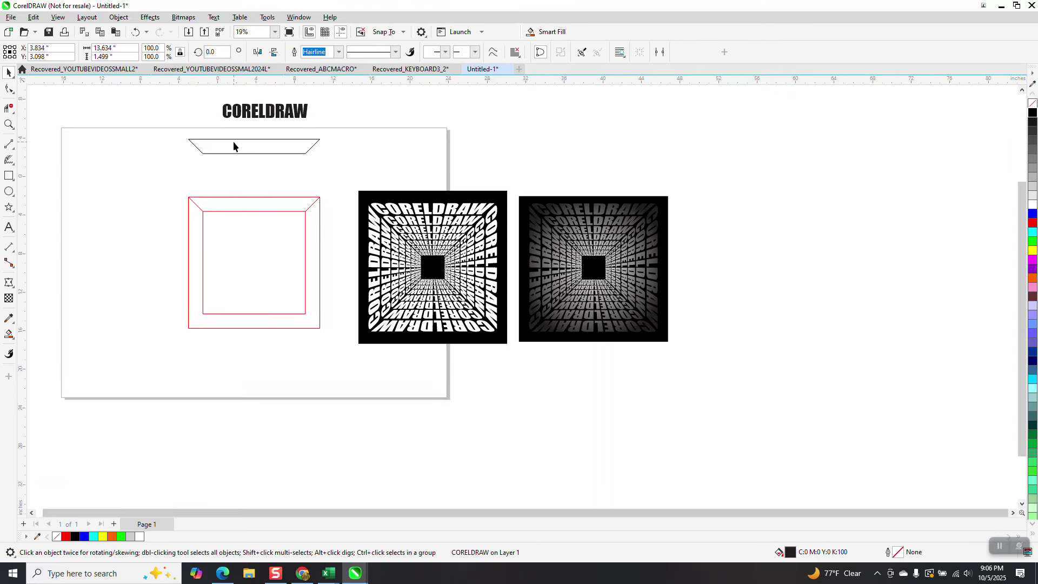
click(149, 17)
click(172, 264)
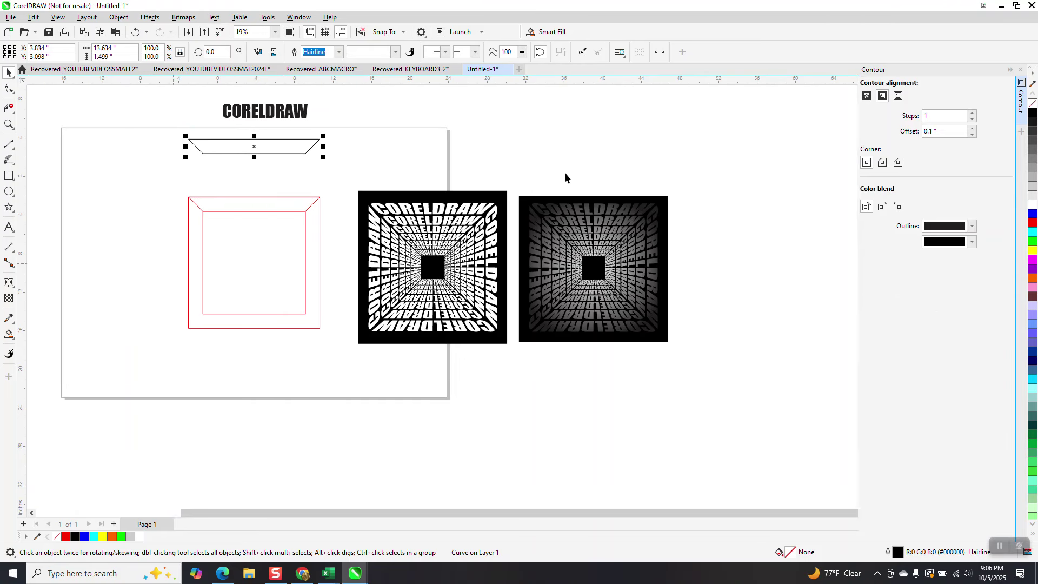
click(881, 99)
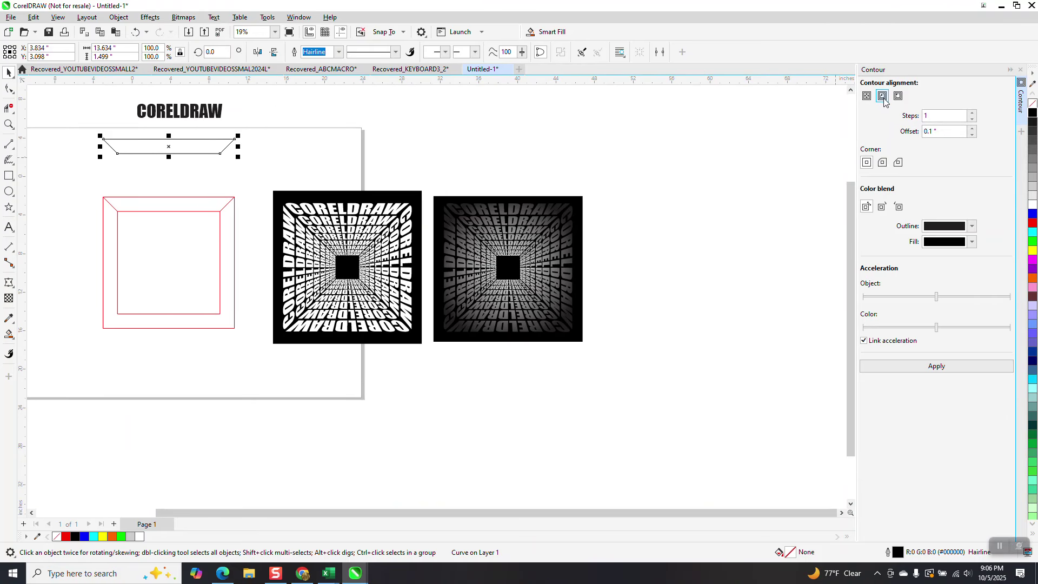
click(919, 368)
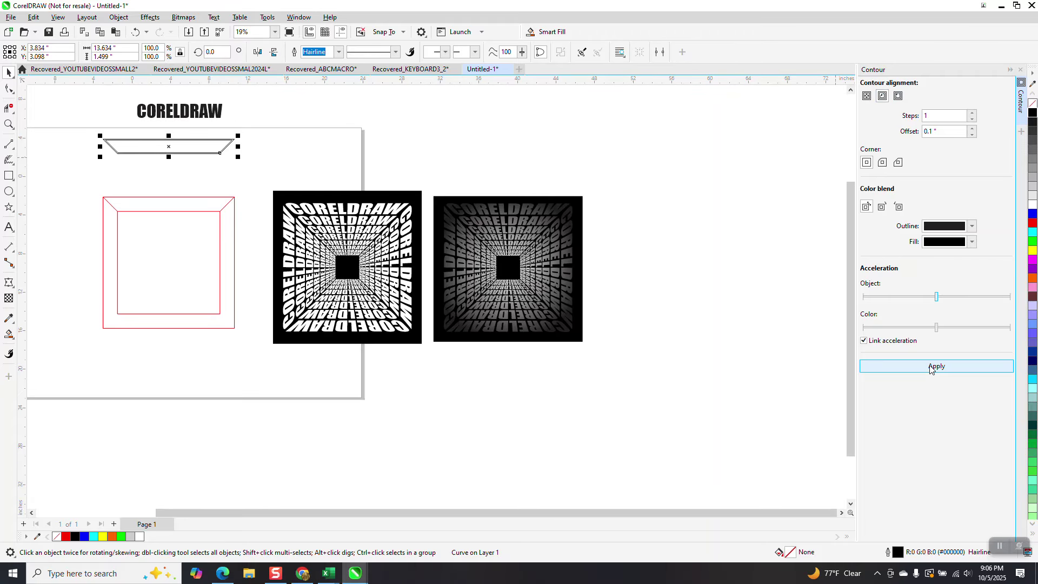
Smart Fill the region inside the trapezoid's contour with cyan, trying a downward nudge of the new shape and undoing it.
click(9, 124)
drag(106, 136, 273, 193)
scroll(301, 202, down, 4)
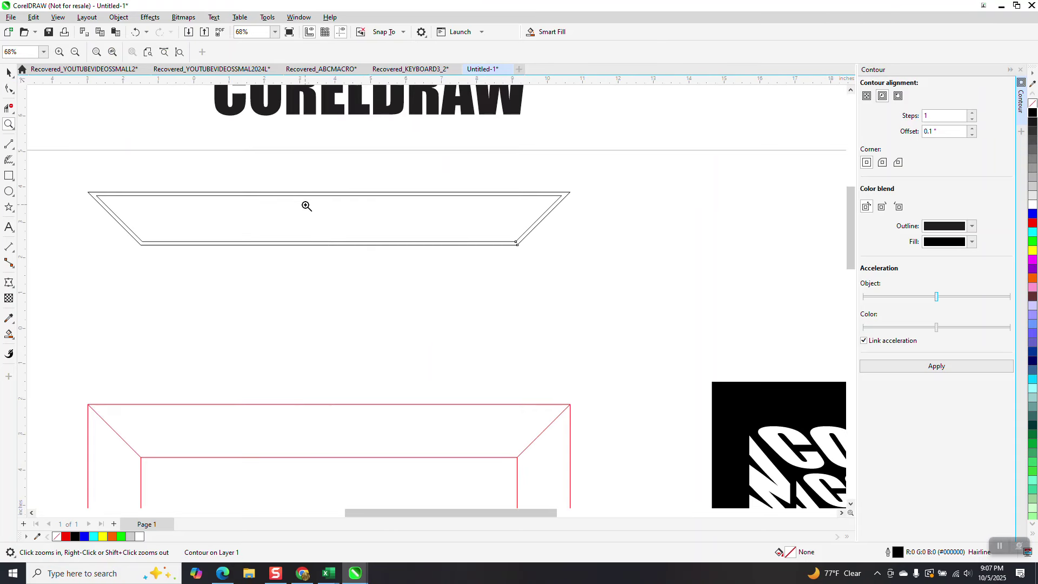
click(9, 73)
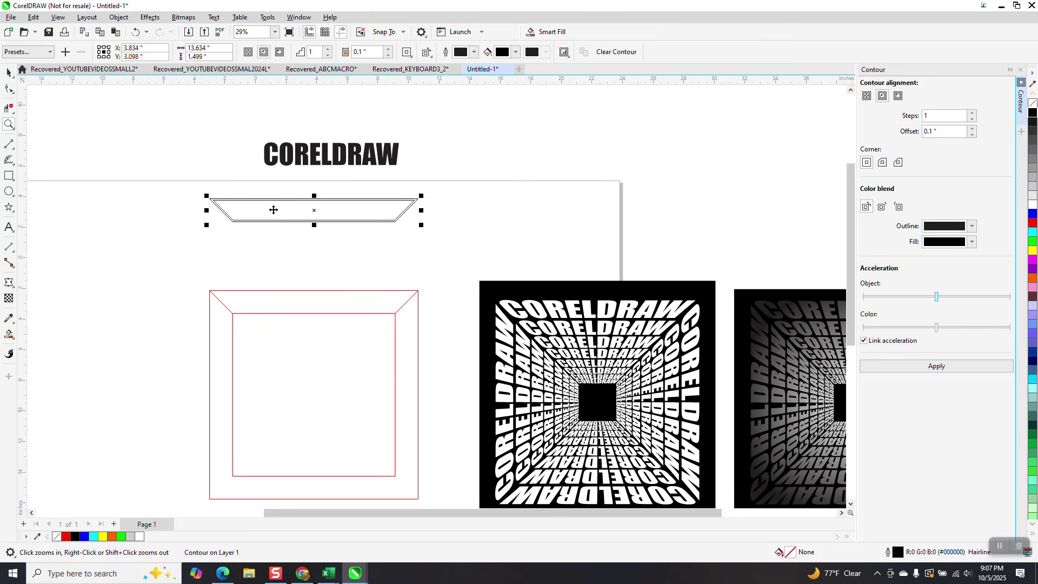
click(289, 221)
click(9, 334)
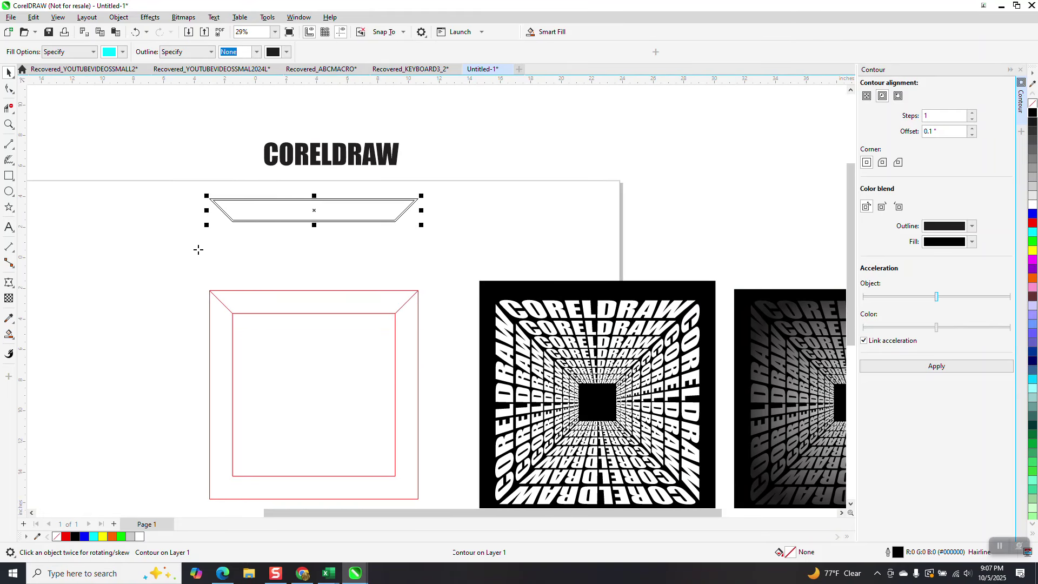
click(300, 208)
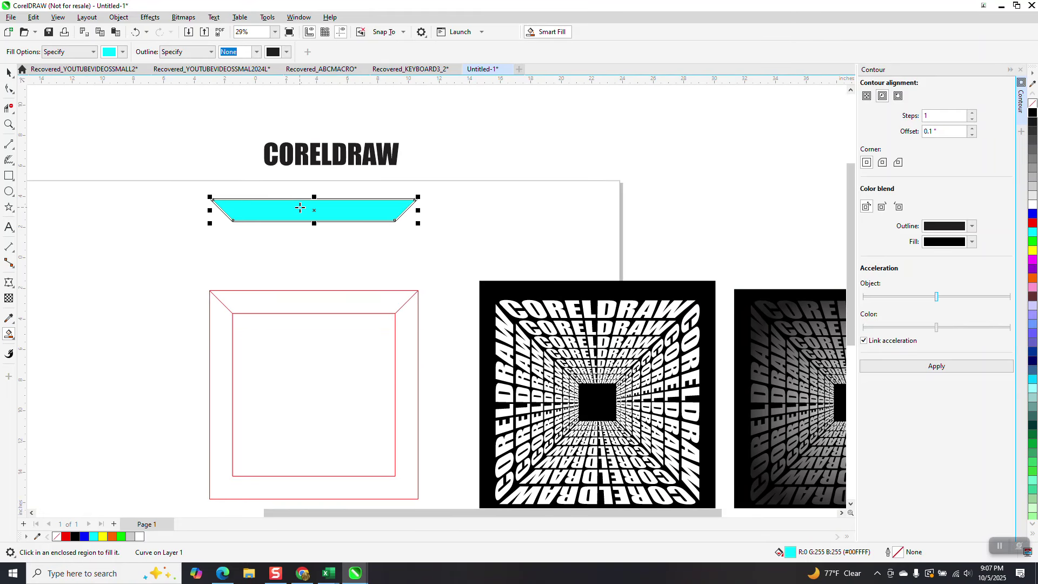
key(shift+Down)
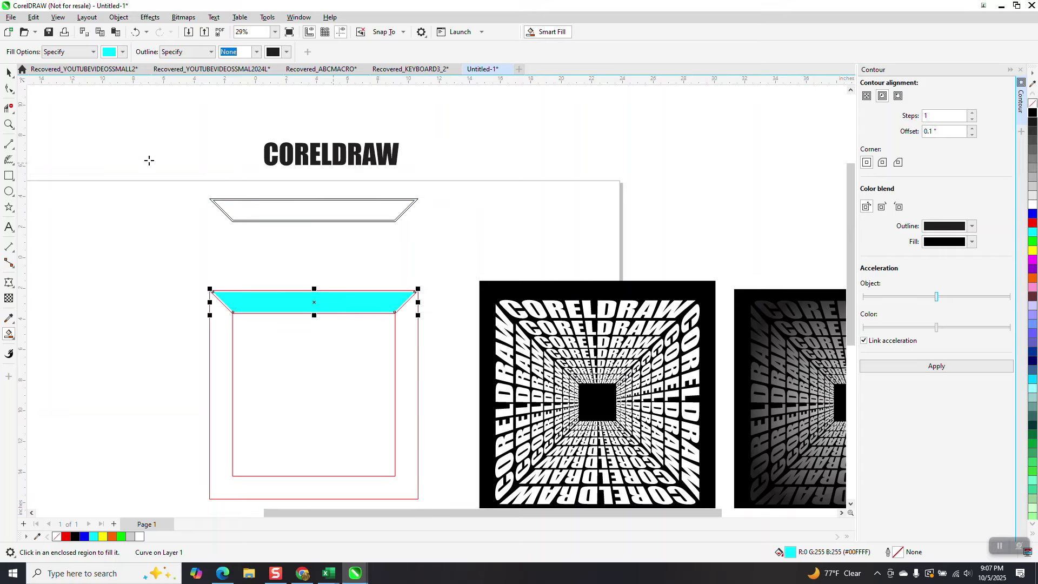
key(ctrl+z)
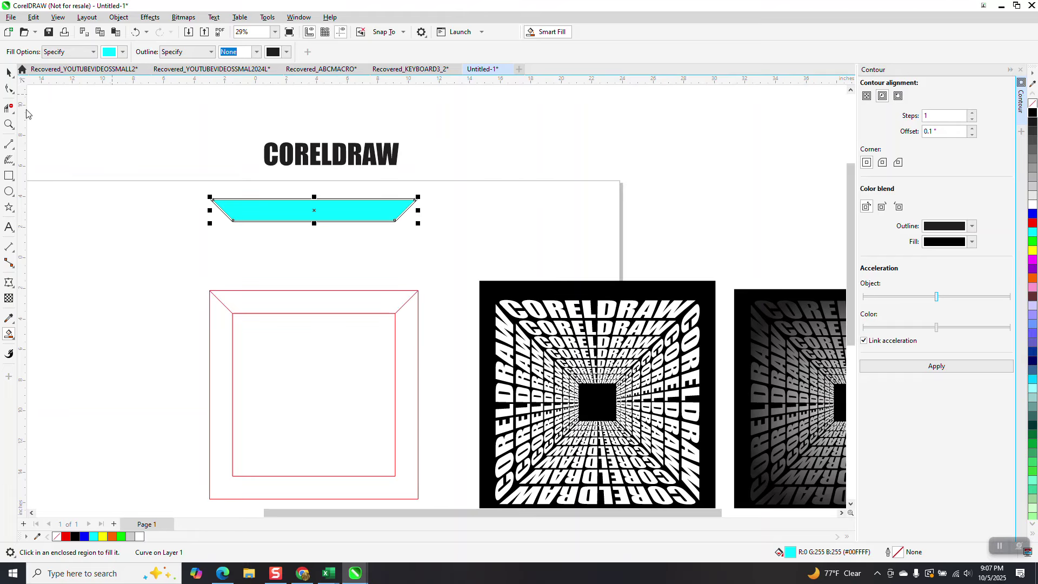
Delete the two red construction squares together with their diagonal corner lines.
click(9, 72)
scroll(180, 171, down, 1)
drag(185, 244, 392, 432)
key(Delete)
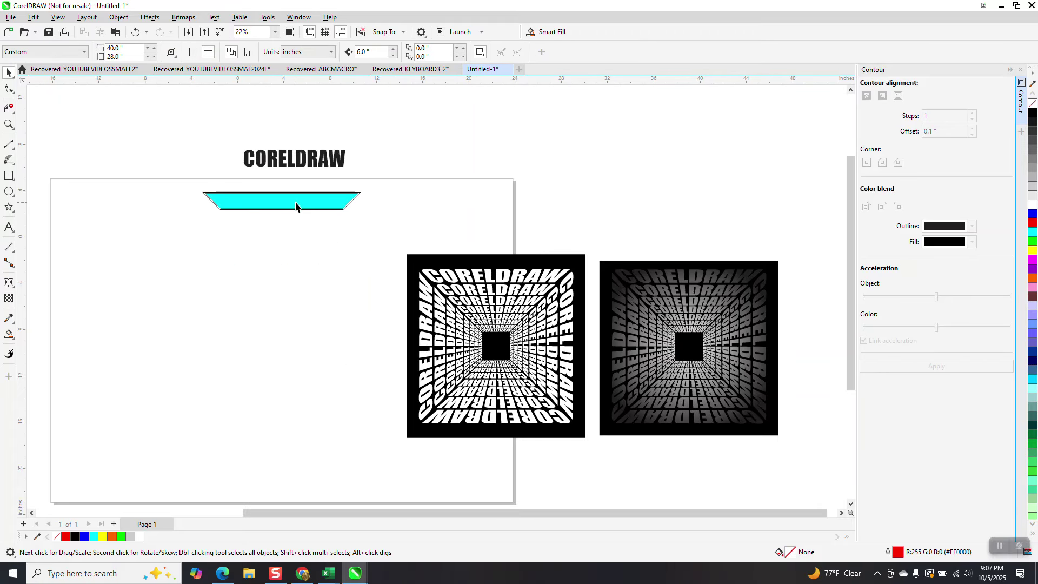
Move the cyan trapezoid down 6 inches and change it to no fill with a black outline.
click(296, 201)
key(Down)
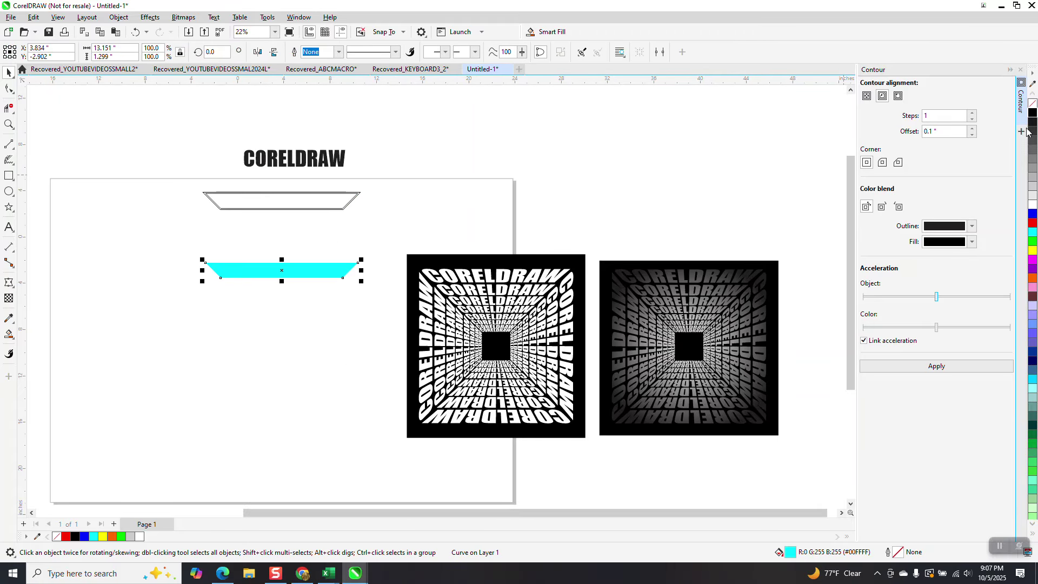
click(1032, 104)
right_click(1032, 112)
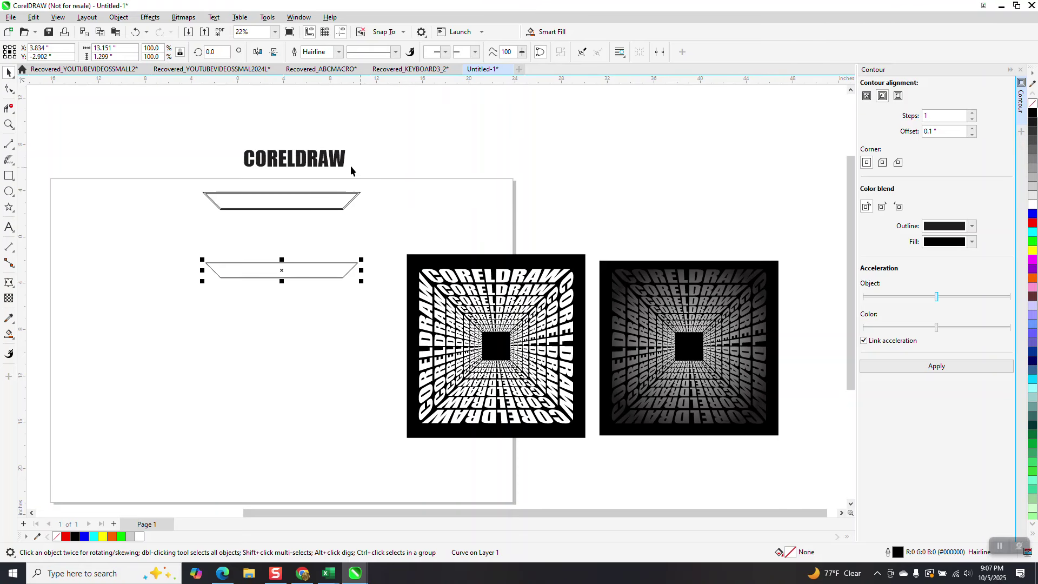
Place the CORELDRAW text between the two trapezoids and close the contour settings.
drag(342, 168, 340, 244)
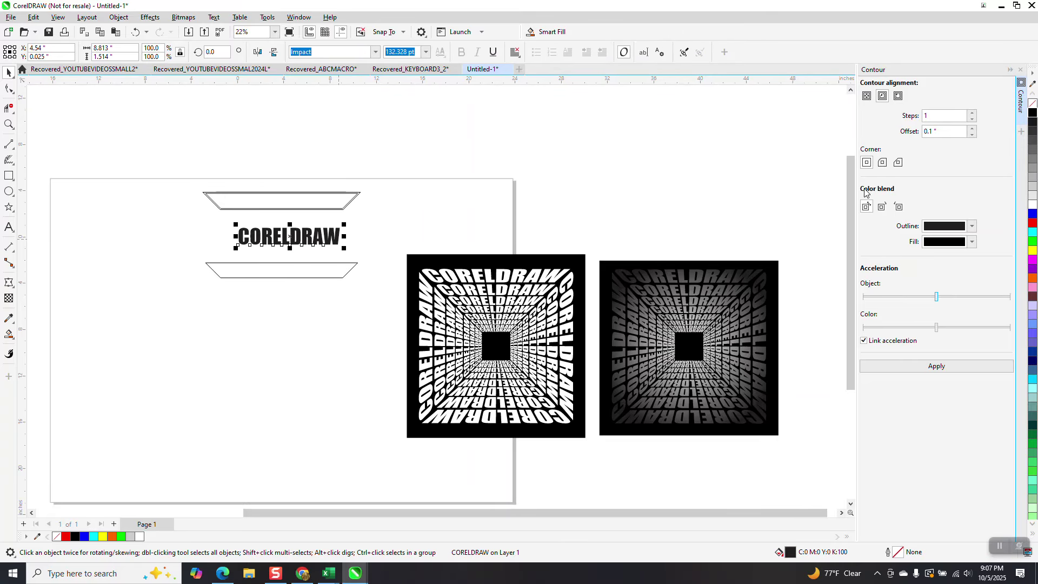
click(1020, 69)
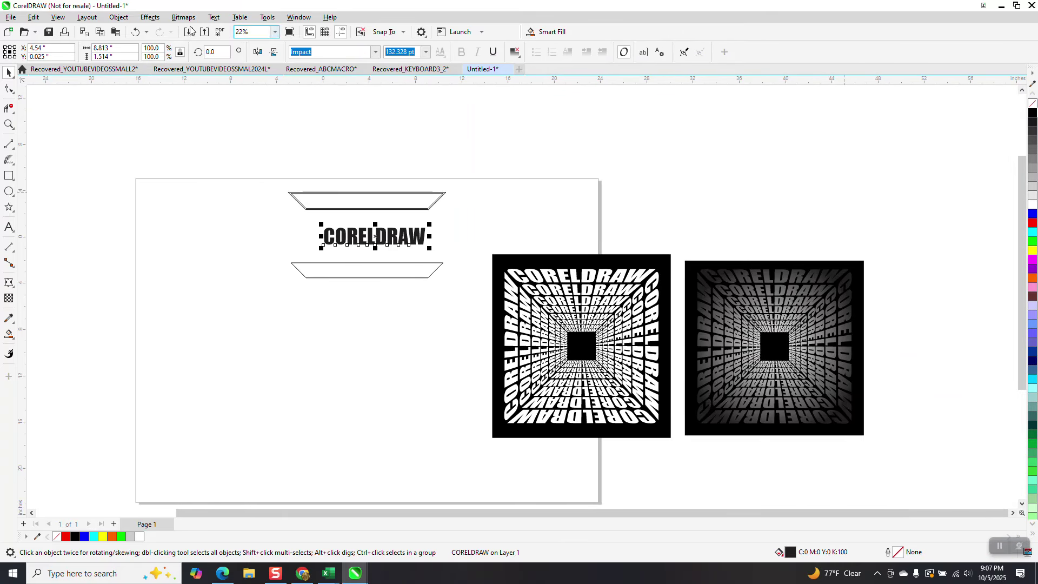
click(146, 19)
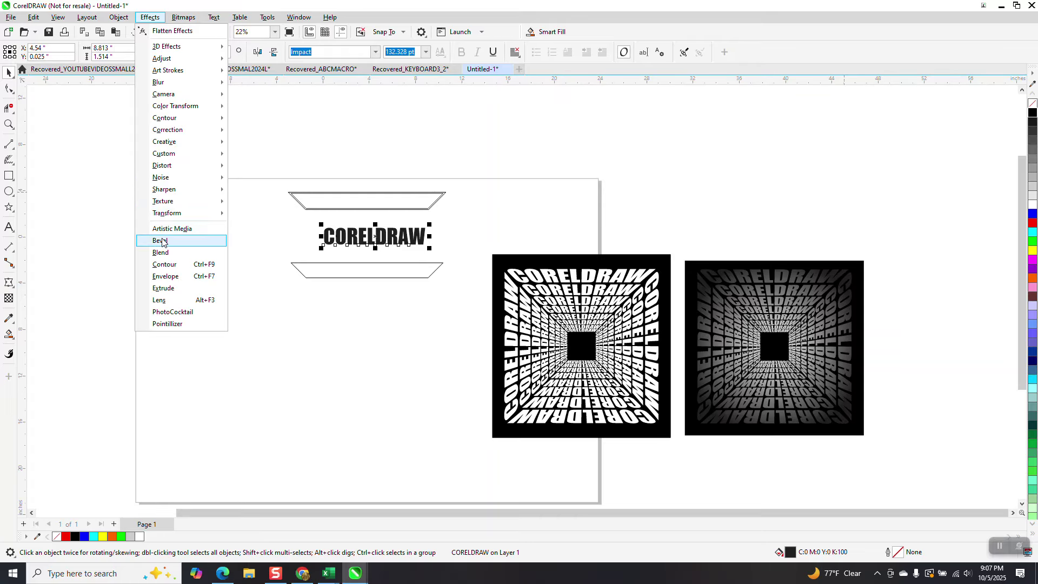
click(165, 276)
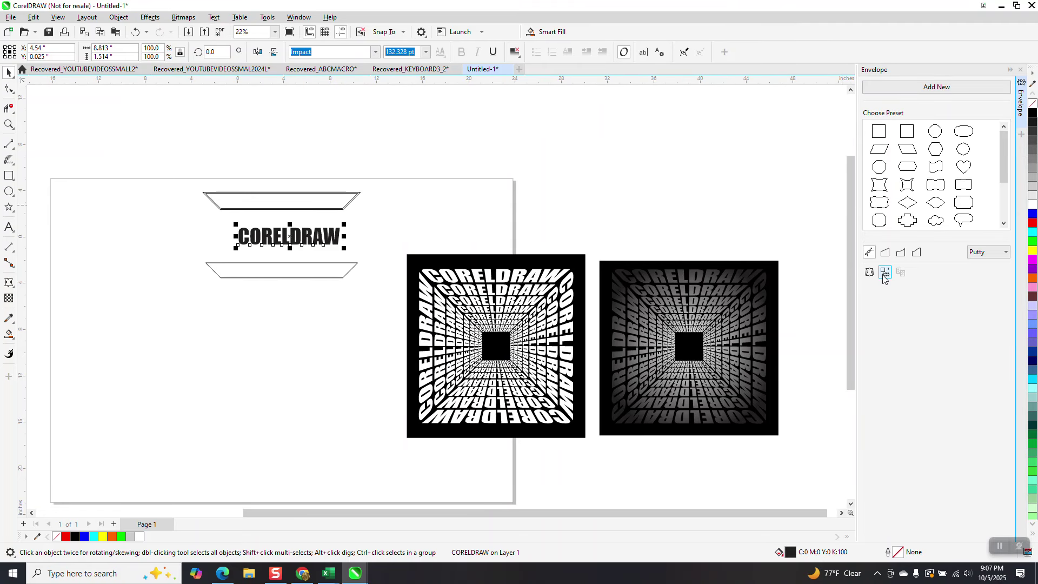
click(780, 215)
click(1019, 70)
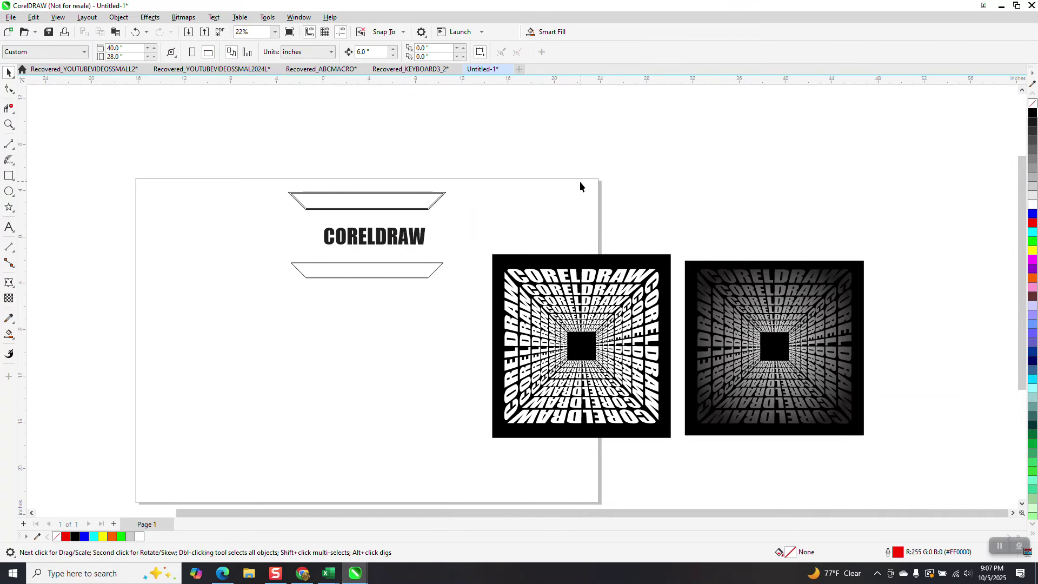
key(alt+e)
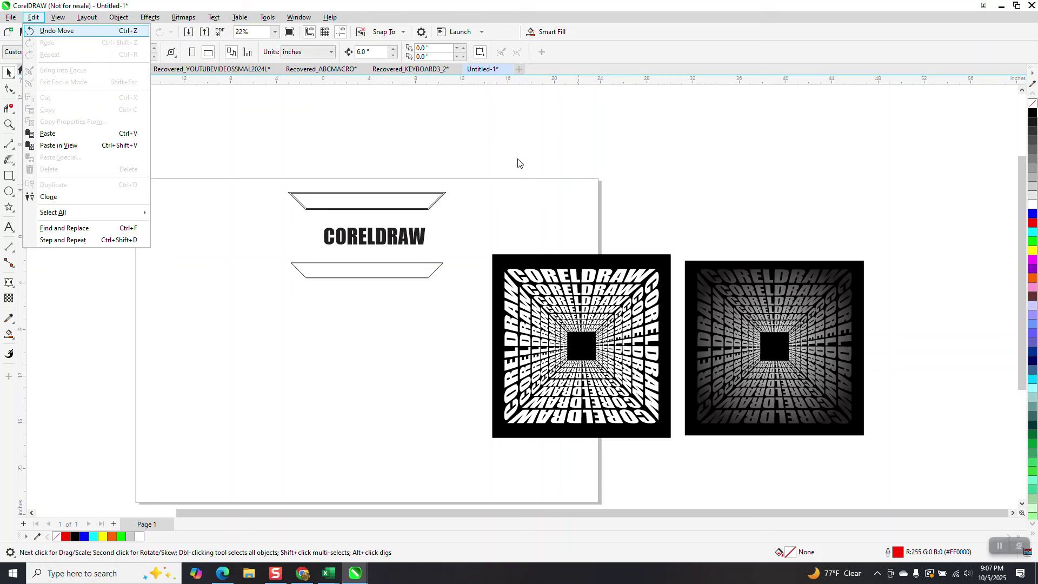
click(513, 157)
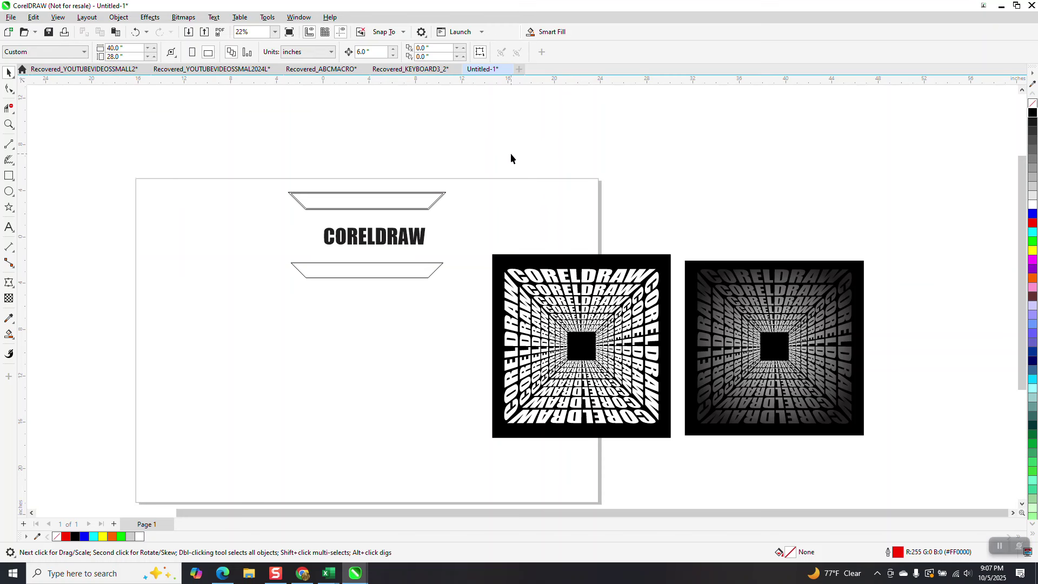
Apply an envelope to the CORELDRAW text, created from the shape of the lower trapezoid.
key(ctrl+F7)
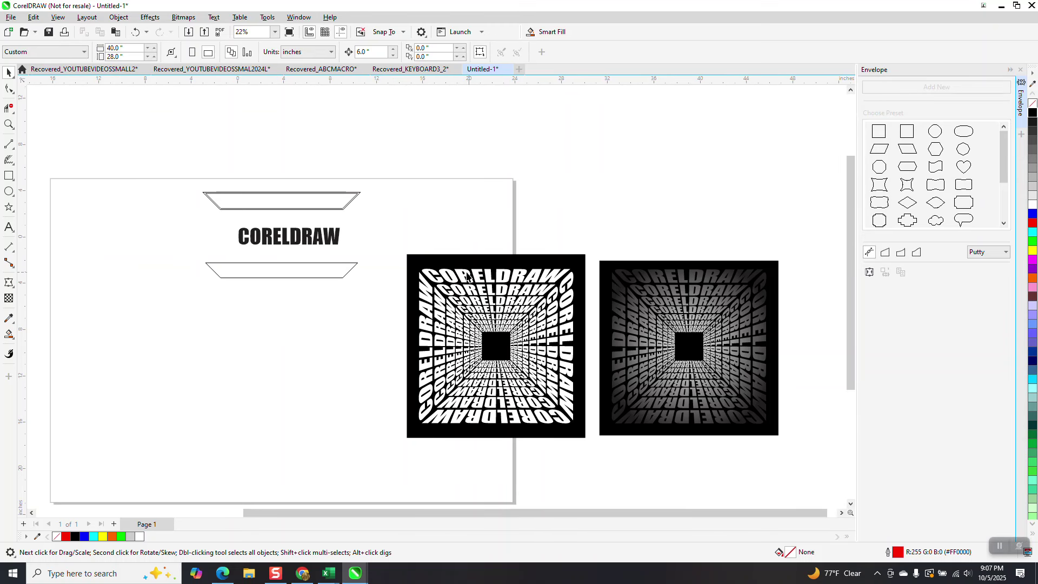
click(325, 243)
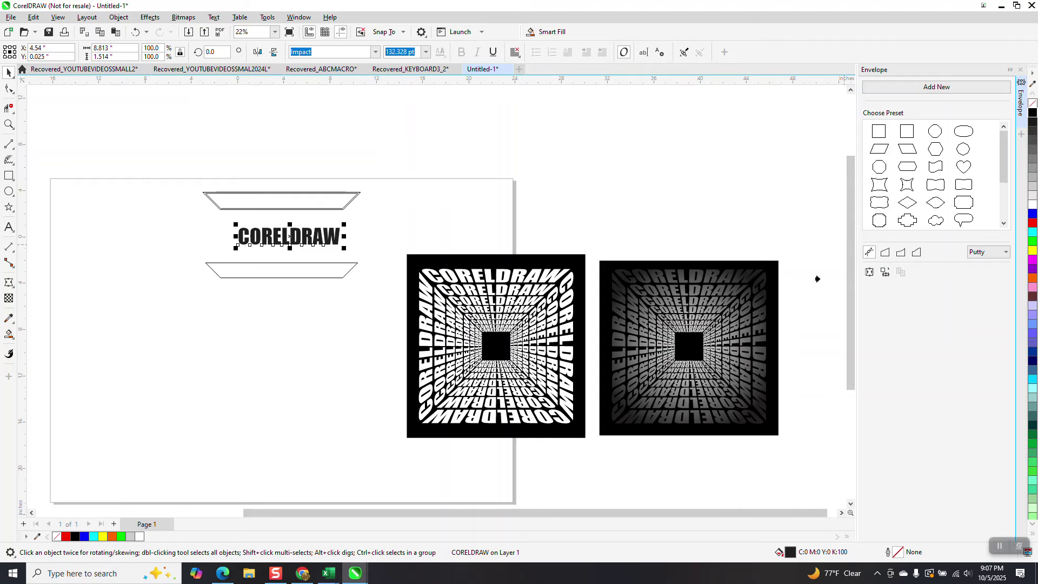
click(315, 276)
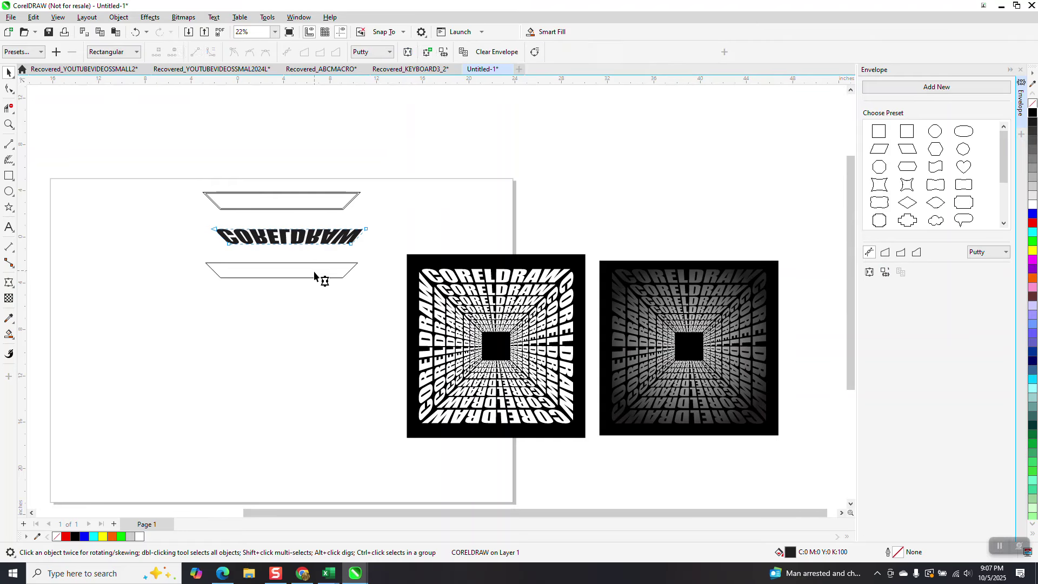
Undo the envelope on the CORELDRAW text and mirror the text vertically.
click(135, 32)
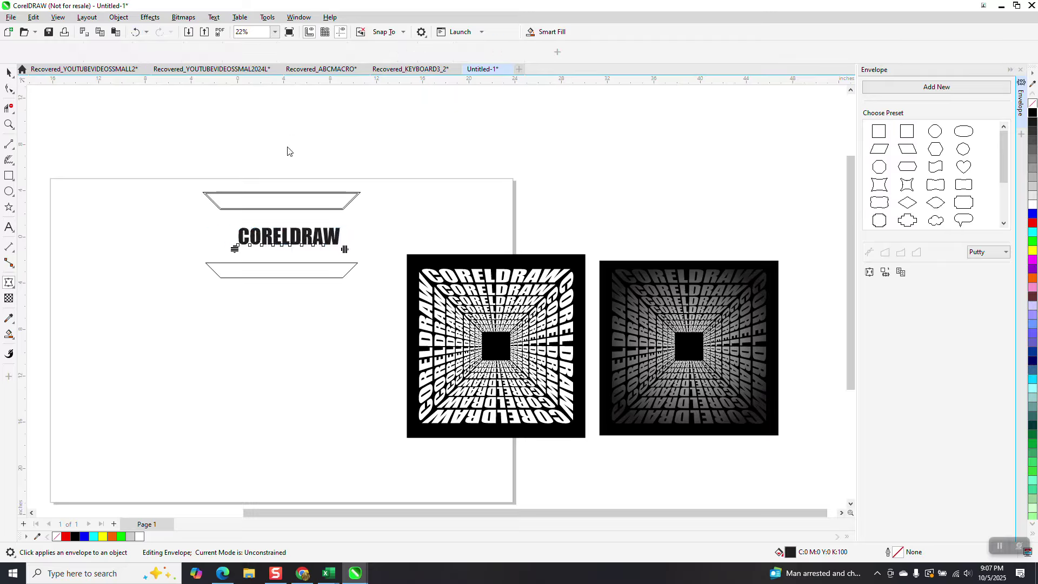
click(9, 72)
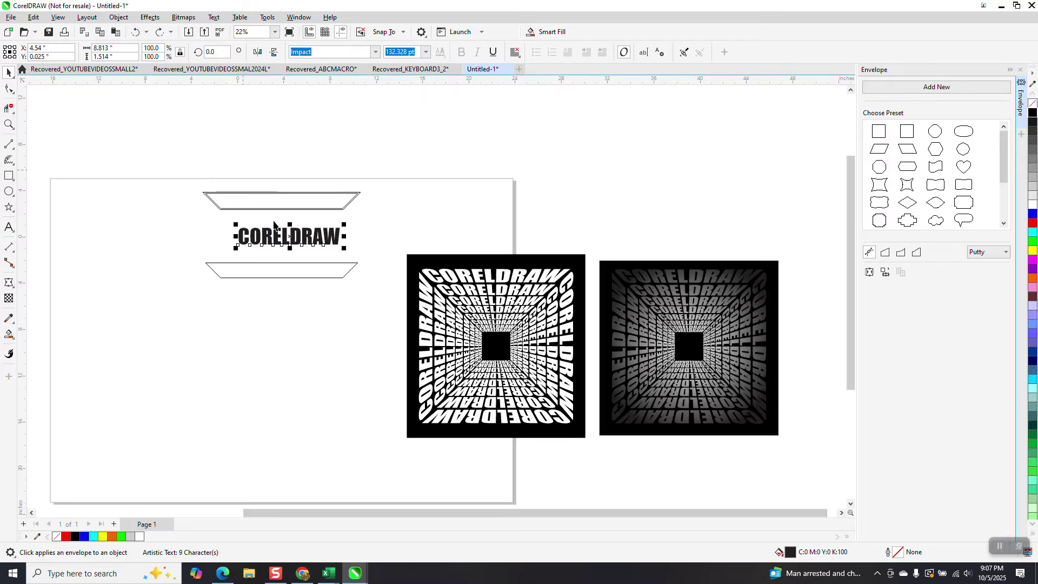
click(274, 53)
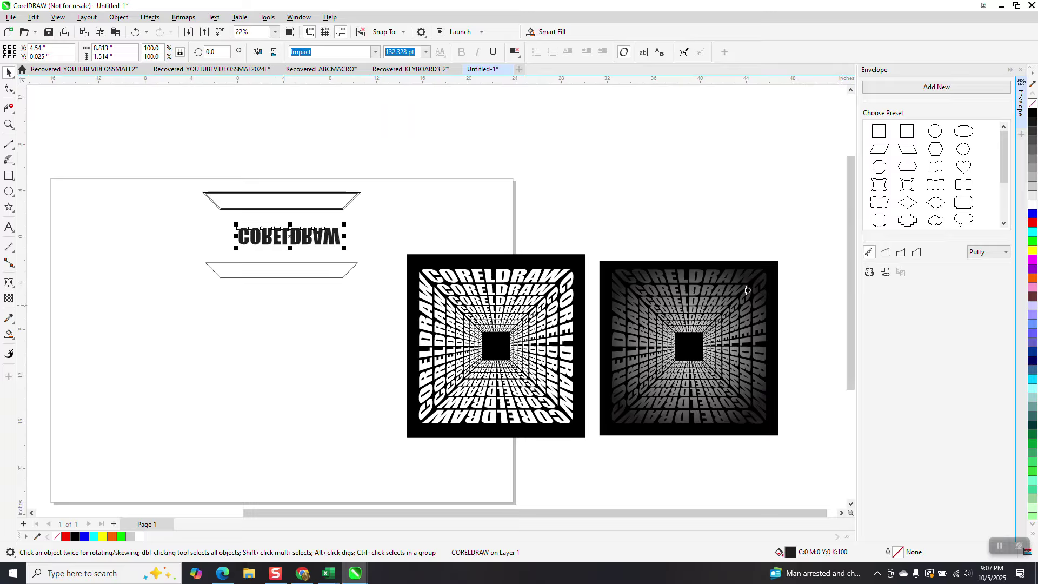
Envelope the mirrored CORELDRAW text with the lower trapezoid's shape and centre it on that trapezoid horizontally and vertically.
click(320, 277)
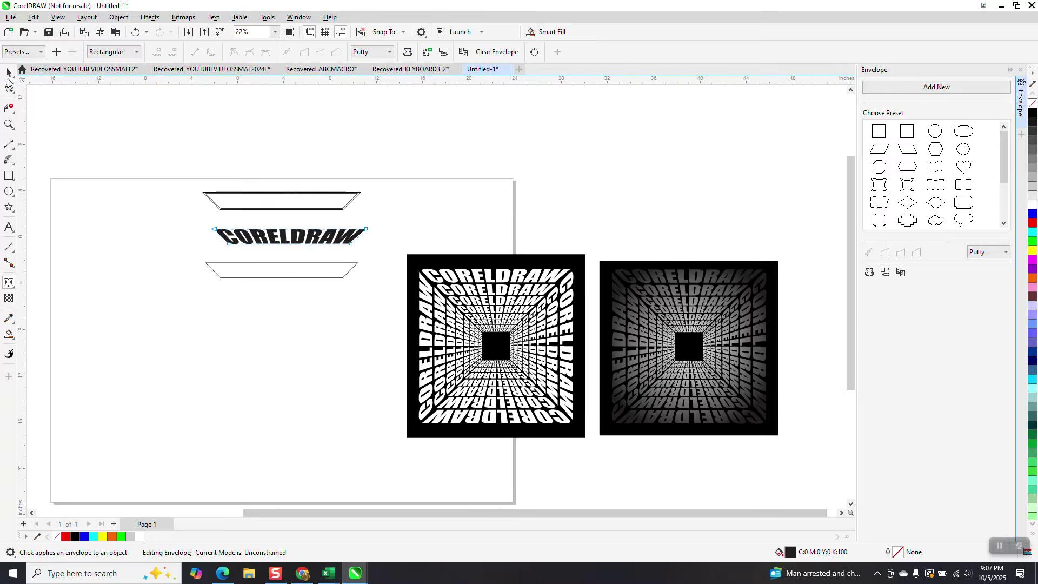
key(space)
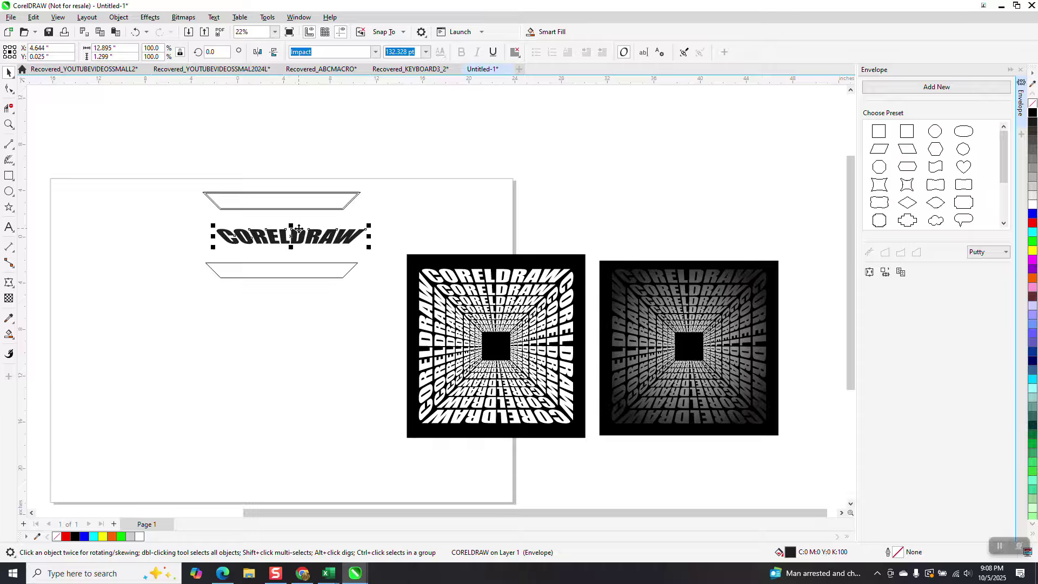
shift+click(302, 267)
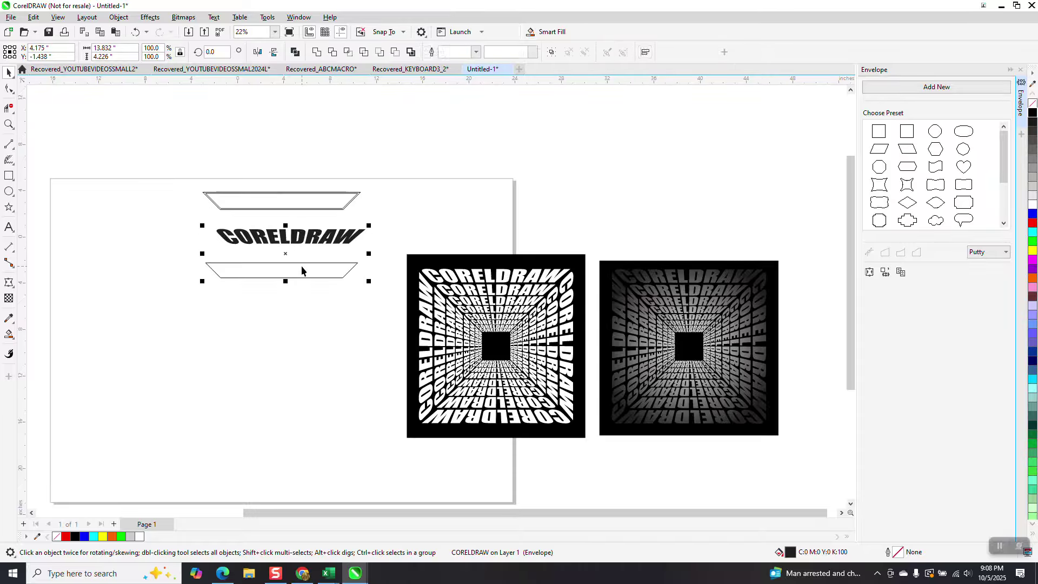
key(e)
key(c)
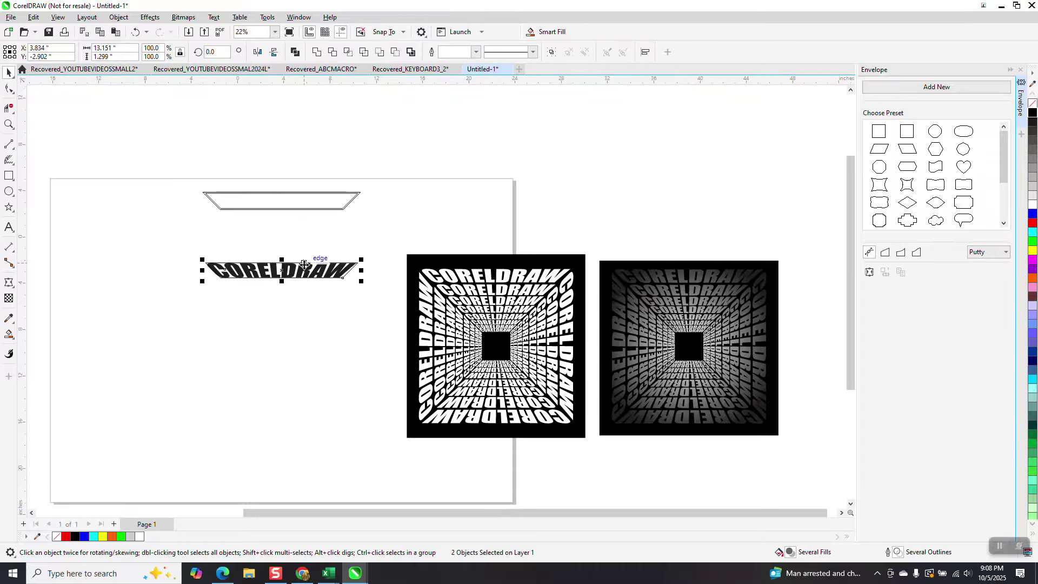
Delete the lower trapezoid outline around the enveloped text.
click(366, 222)
click(349, 273)
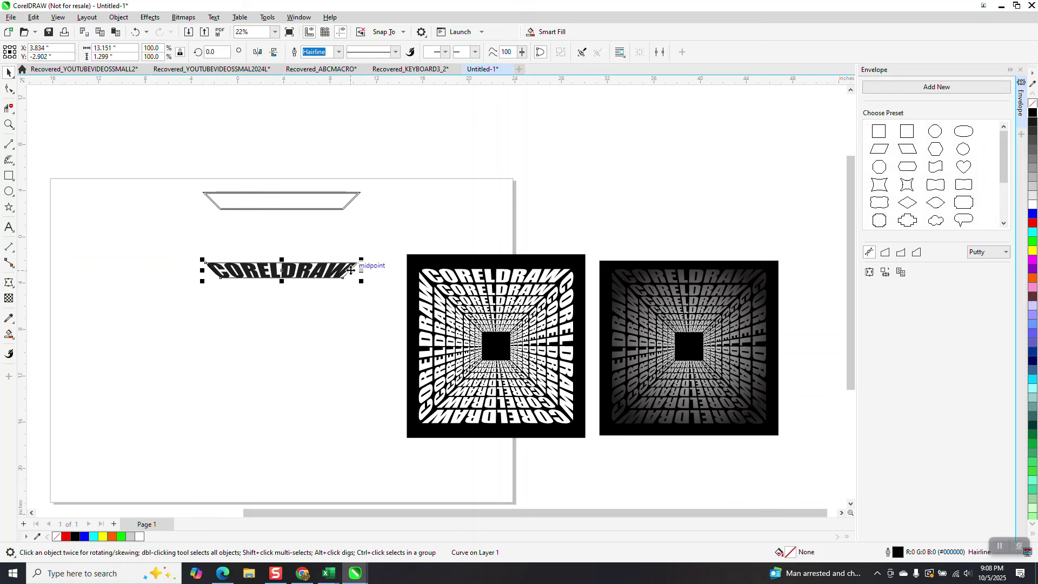
key(Escape)
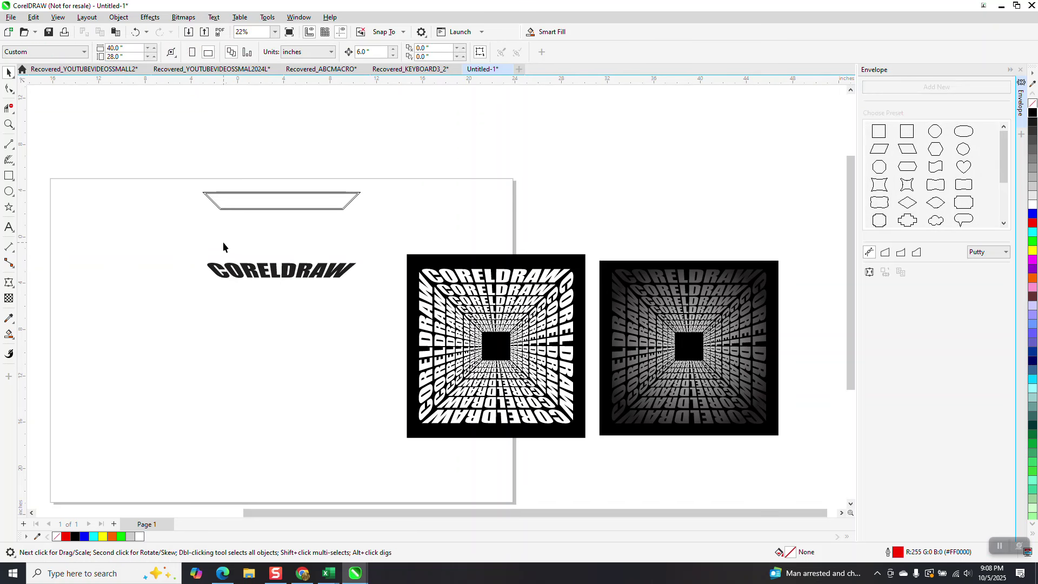
Build a square frame from the enveloped text by adding copies rotated in 90° increments around the square's centre.
drag(200, 234, 380, 302)
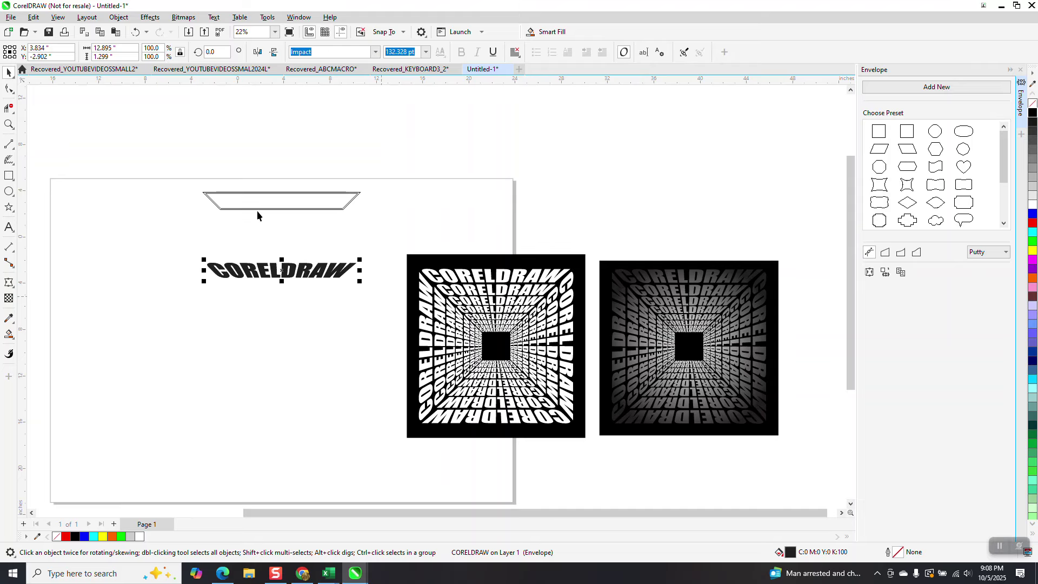
click(210, 53)
text(90)
key(Return)
key(ctrl+r)
key(ctrl+r)
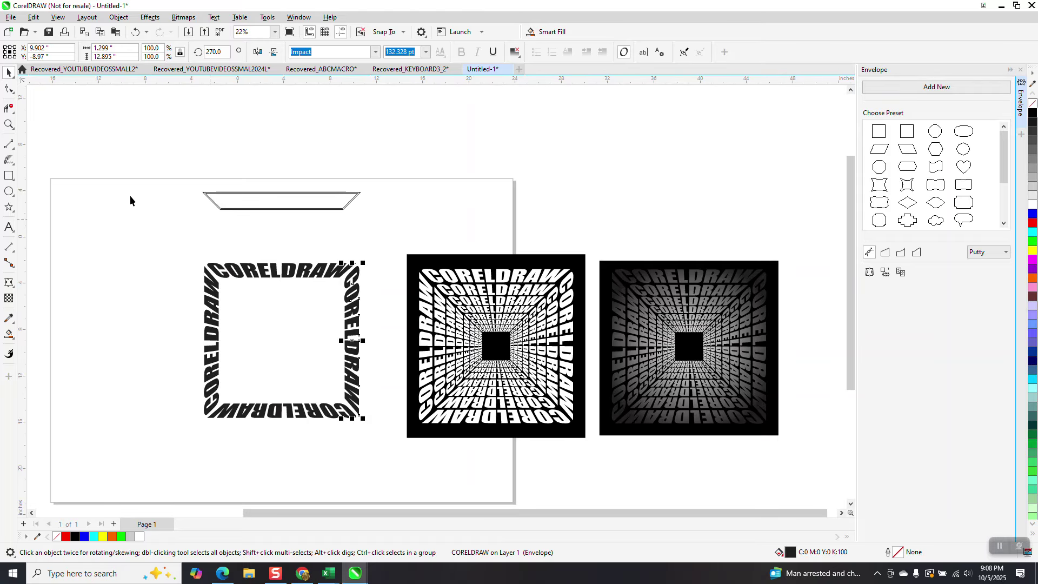
Group the four CORELDRAW texts that form the square frame.
click(9, 124)
drag(185, 233, 394, 423)
click(9, 72)
scroll(178, 126, down, 1)
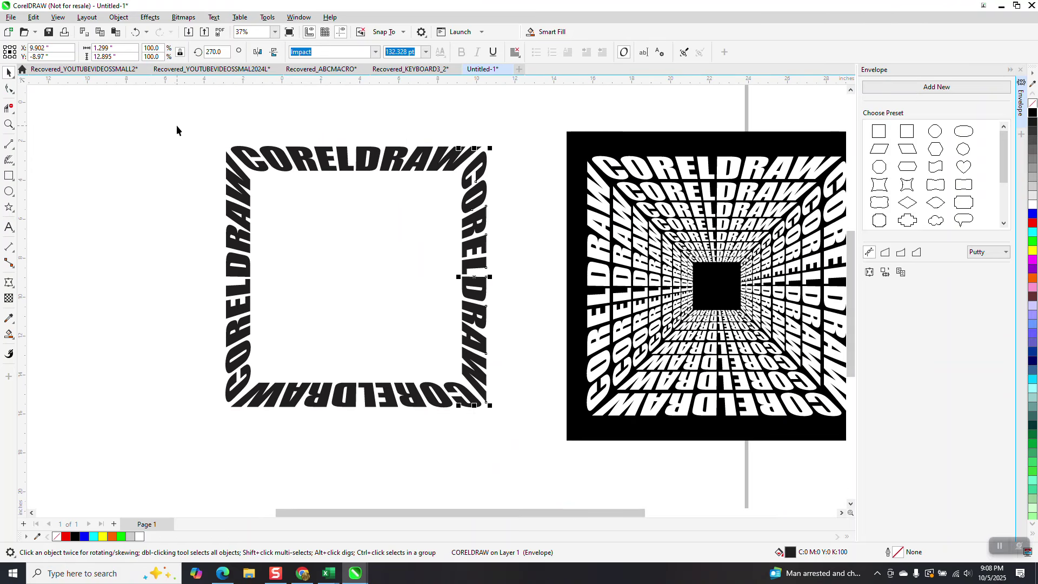
drag(184, 123, 505, 437)
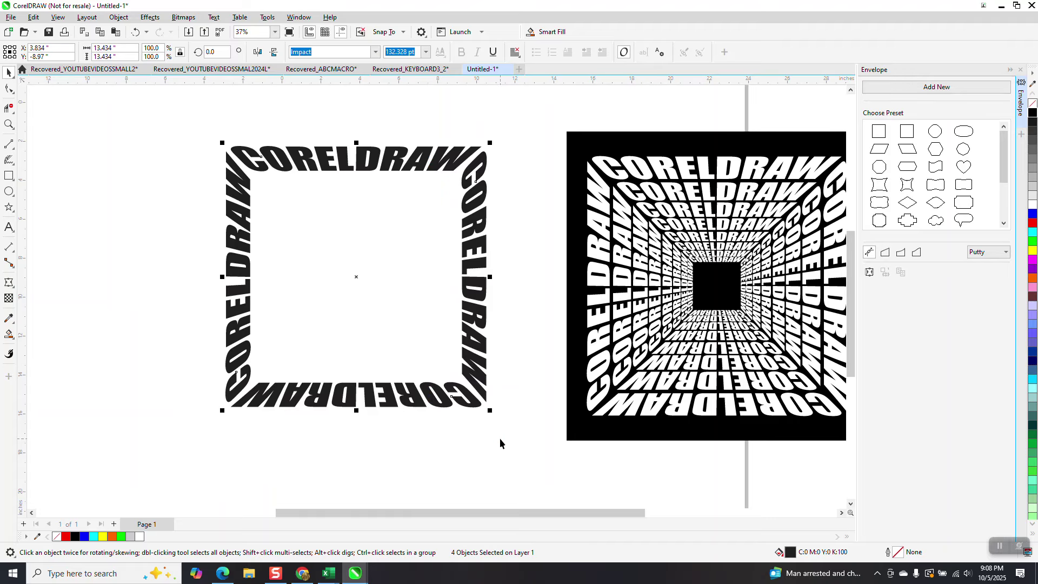
key(ctrl+g)
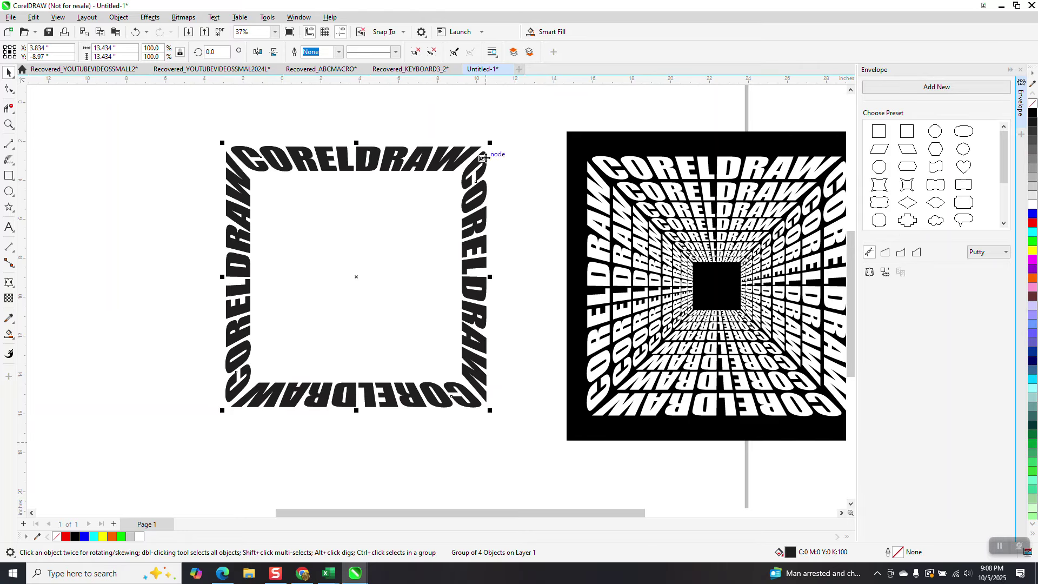
Add a concentric copy of the frame scaled to about 10.77 inches and repeat the scaled duplication twice inward.
drag(489, 143, 467, 169)
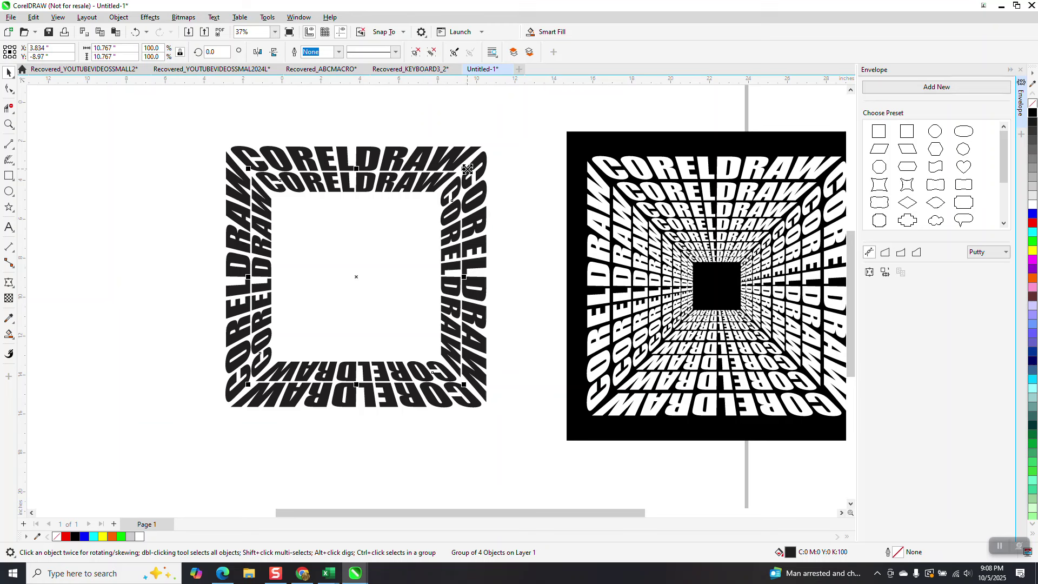
key(ctrl+r)
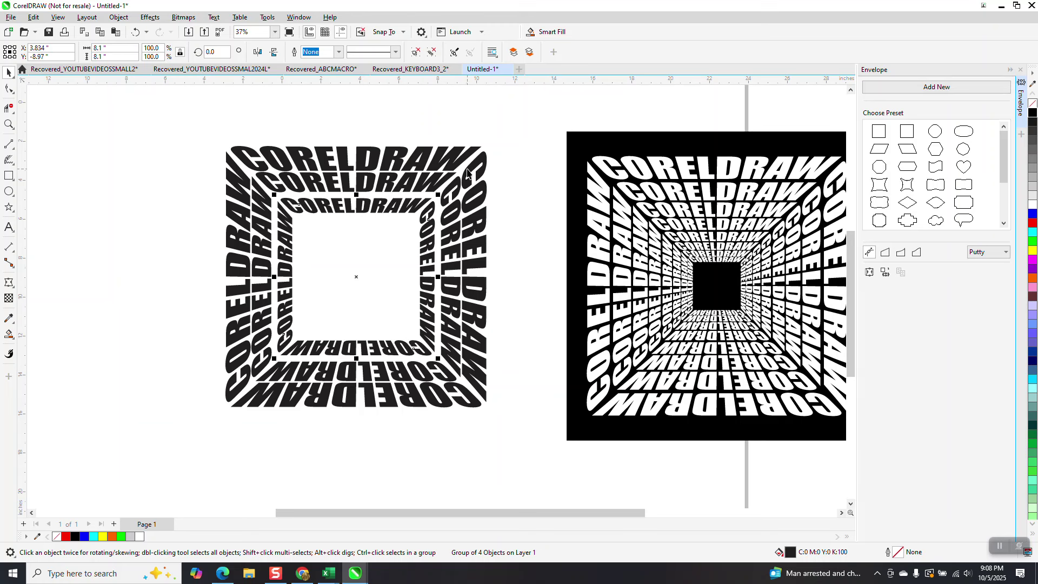
key(ctrl+r)
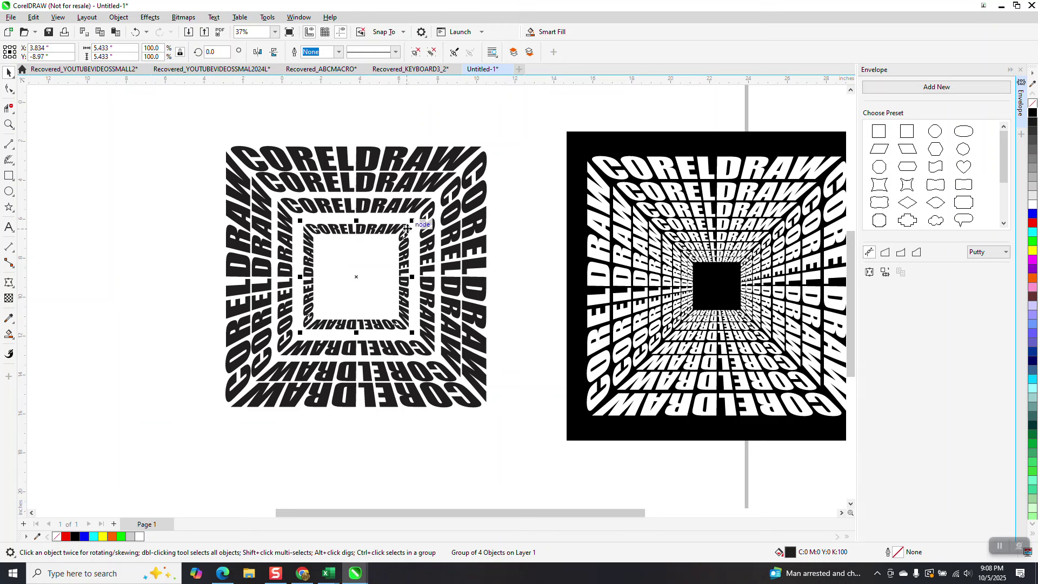
Delete the innermost frame and enlarge the third one from its centre to about 8.63 inches to close the gap.
key(Delete)
click(426, 211)
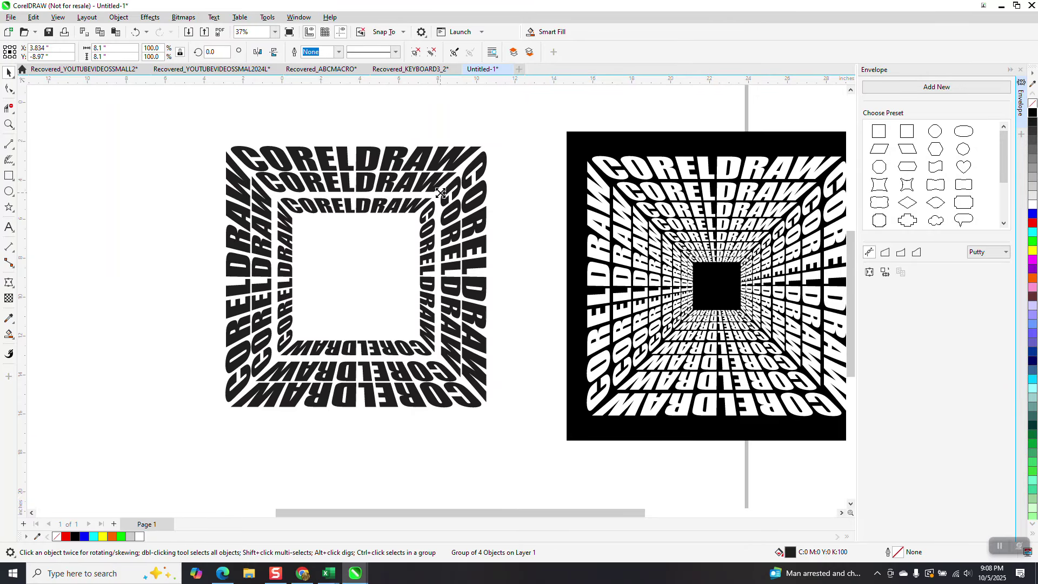
drag(438, 195, 447, 187)
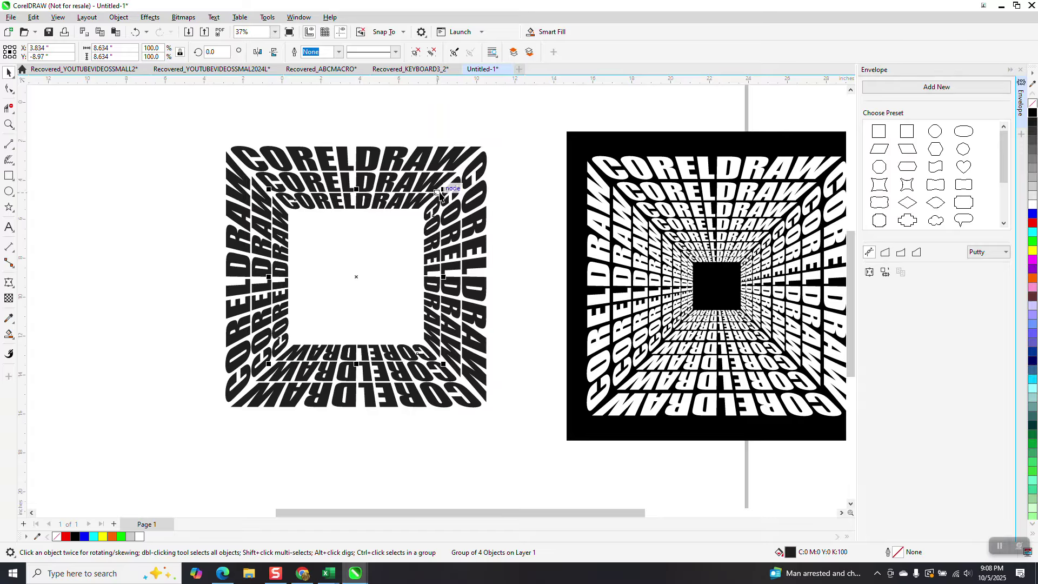
Fill the inside with progressively smaller concentric frame copies, including ones about 6.97, 4.35, 2.72, 2.2 and 1.77 inches wide.
drag(438, 192, 430, 207)
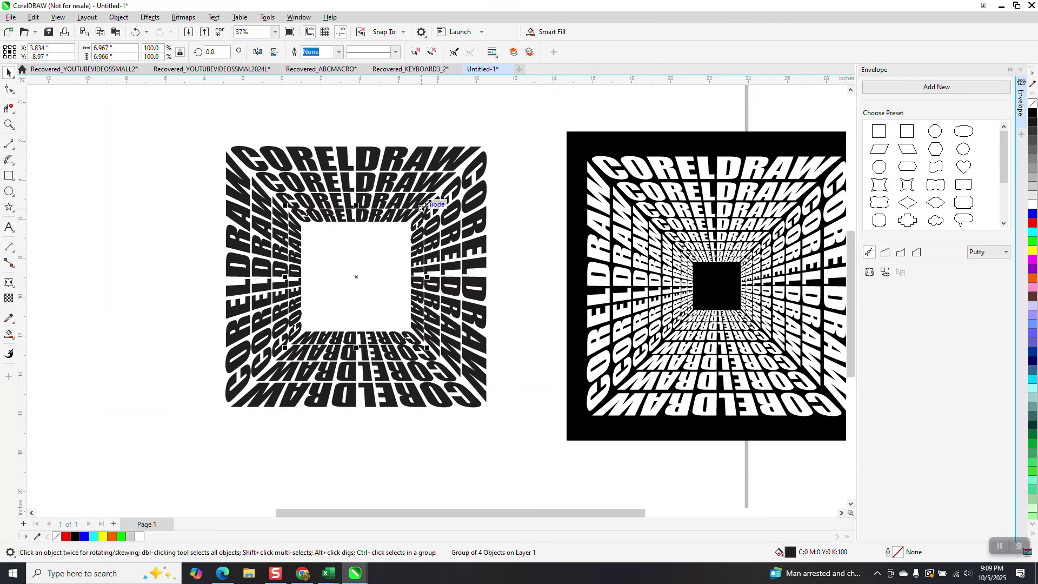
drag(423, 207, 402, 227)
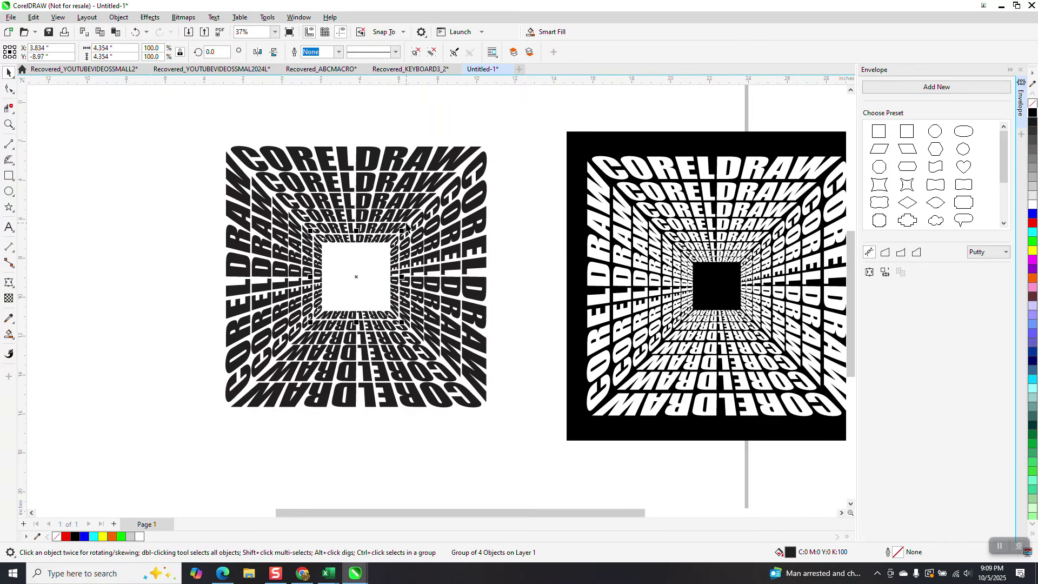
drag(402, 232, 386, 247)
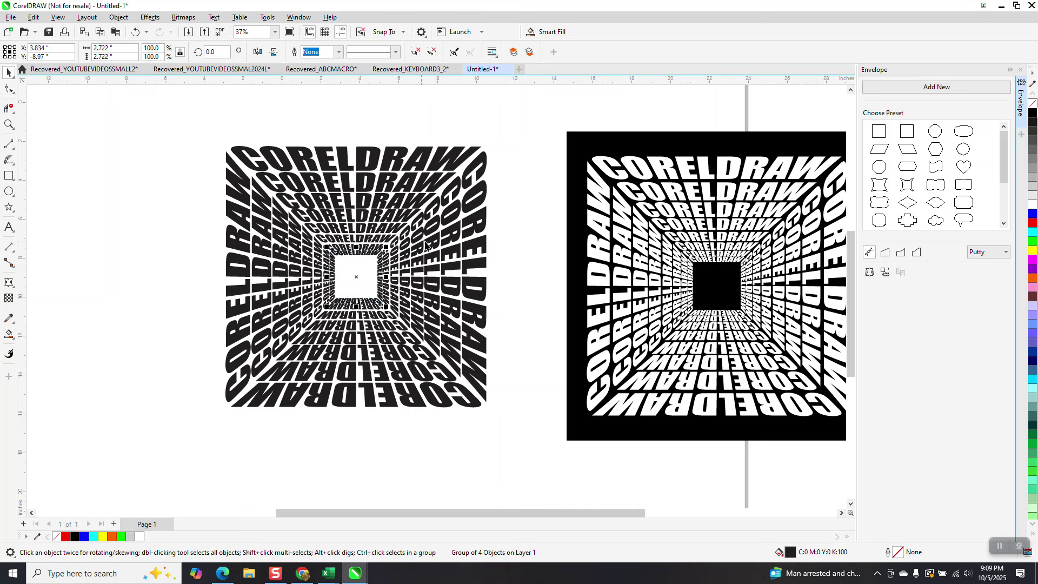
drag(385, 248, 381, 253)
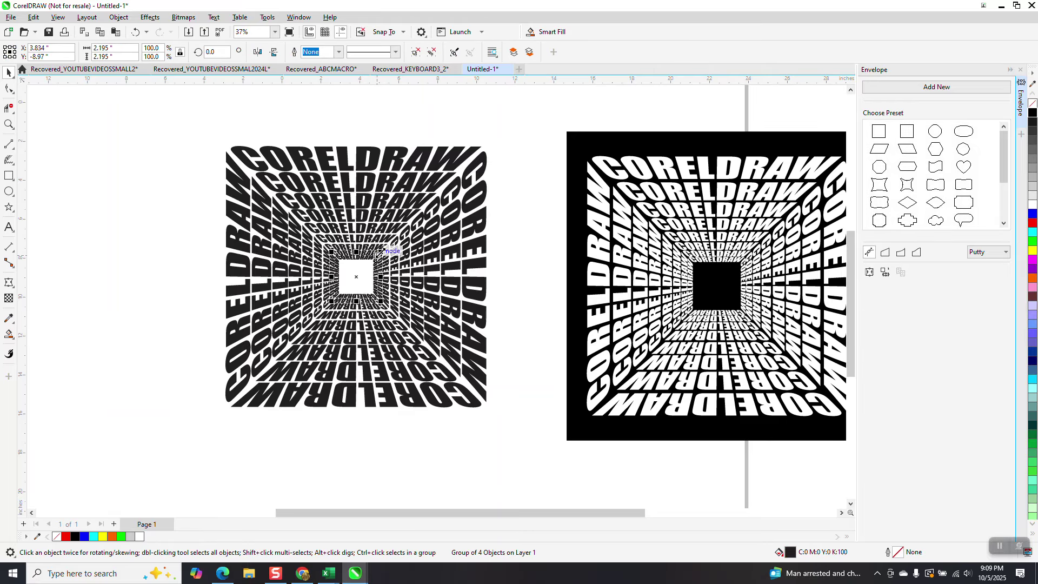
drag(378, 254, 378, 257)
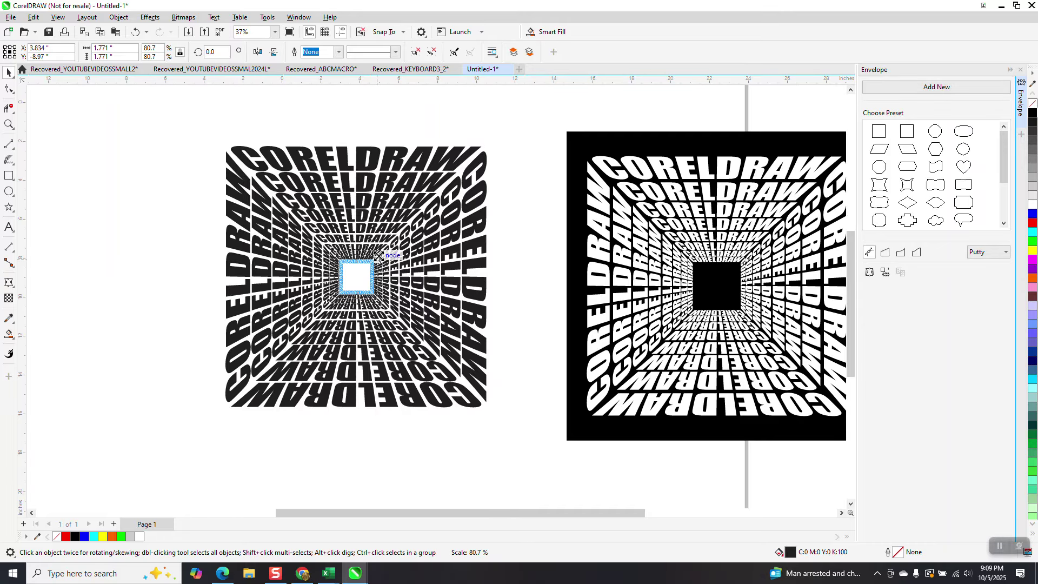
drag(378, 255, 418, 321)
Select all the nested frames of the new tunnel artwork and ungroup them.
click(9, 124)
scroll(316, 295, down, 5)
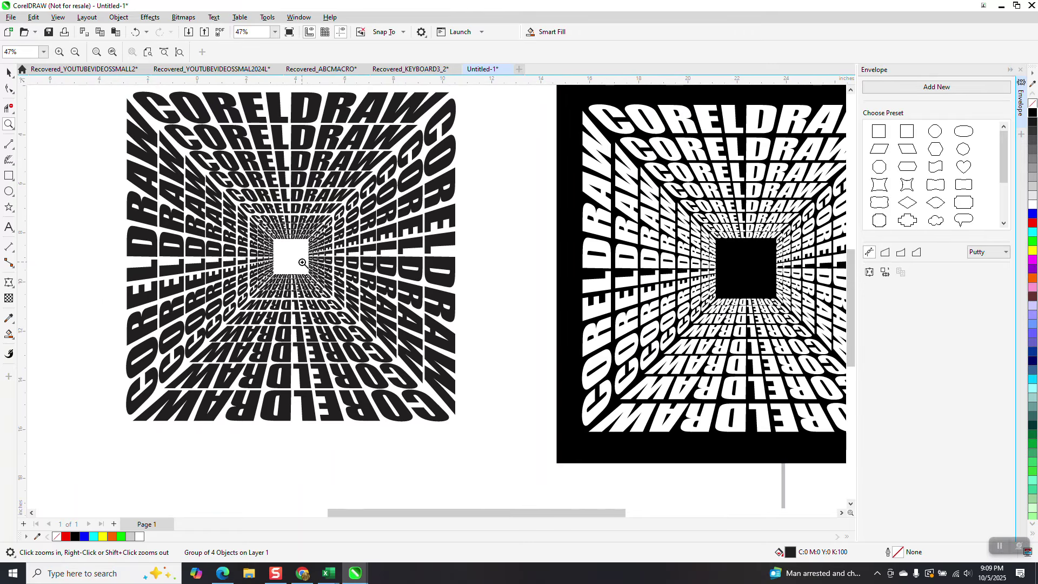
scroll(334, 259, down, 2)
scroll(336, 208, up, 3)
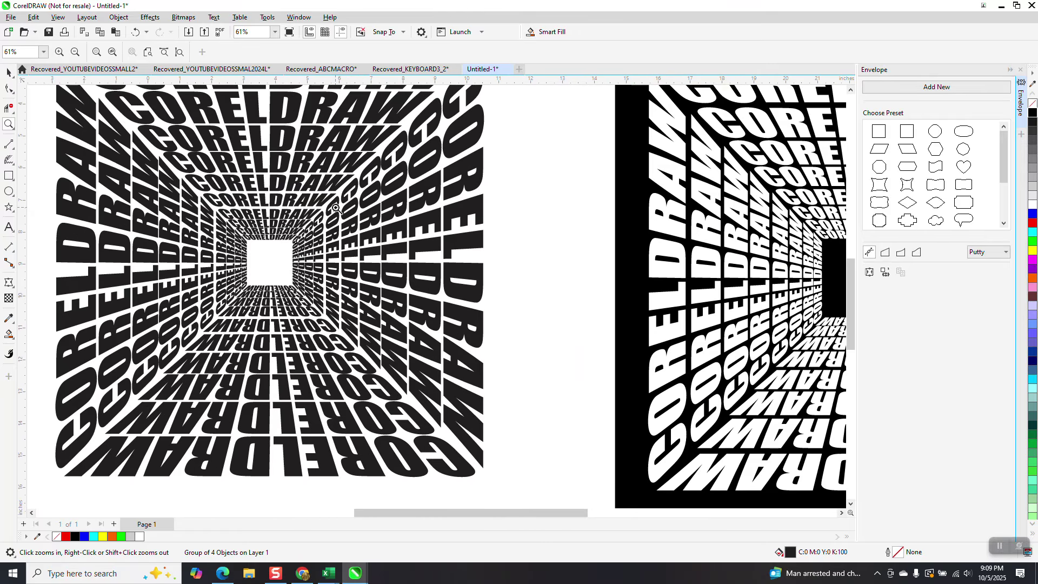
scroll(335, 208, down, 3)
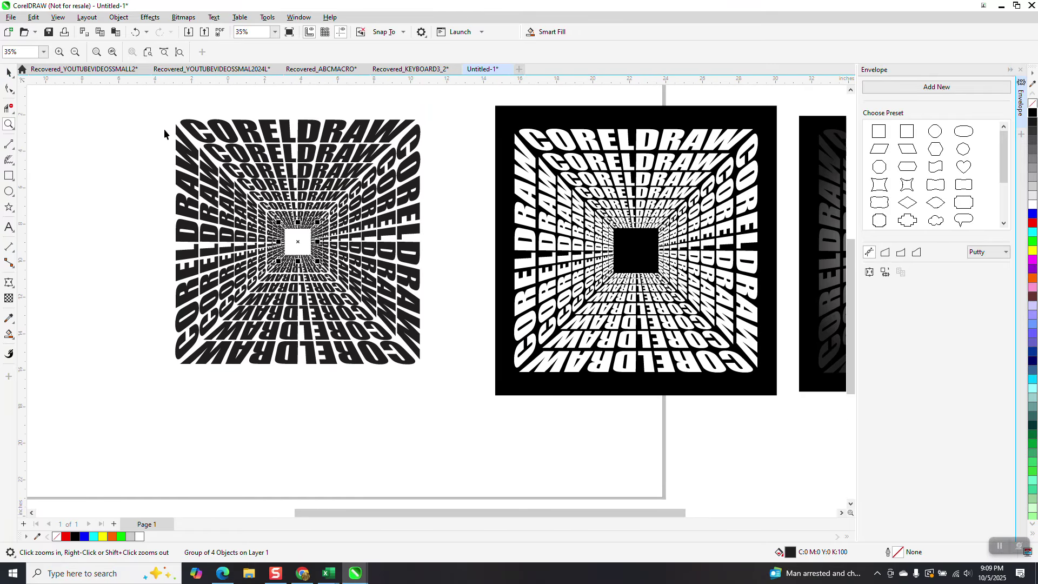
key(space)
scroll(265, 184, down, 2)
drag(182, 128, 403, 349)
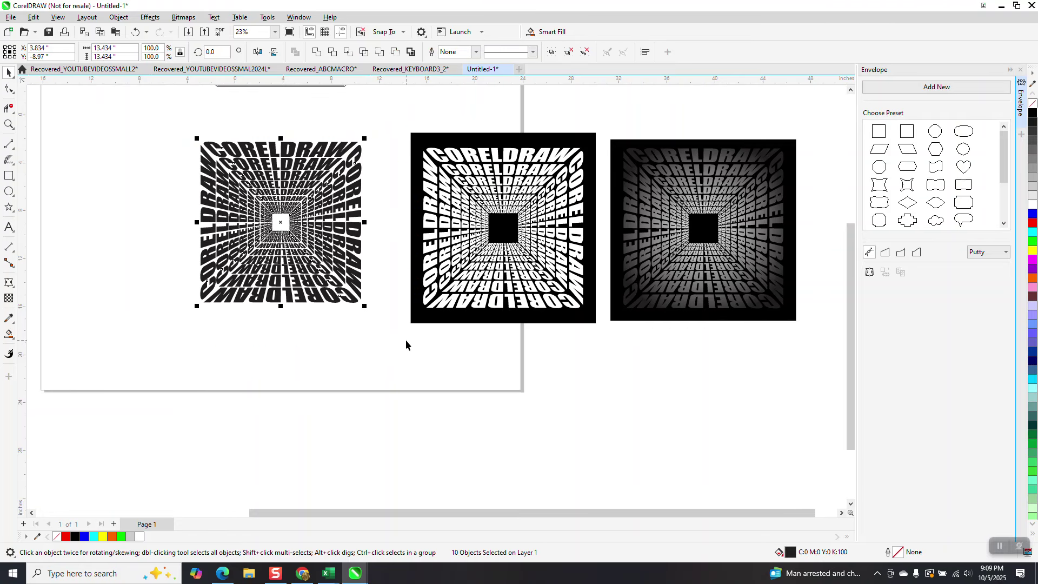
click(119, 17)
mouse_move(197, 201)
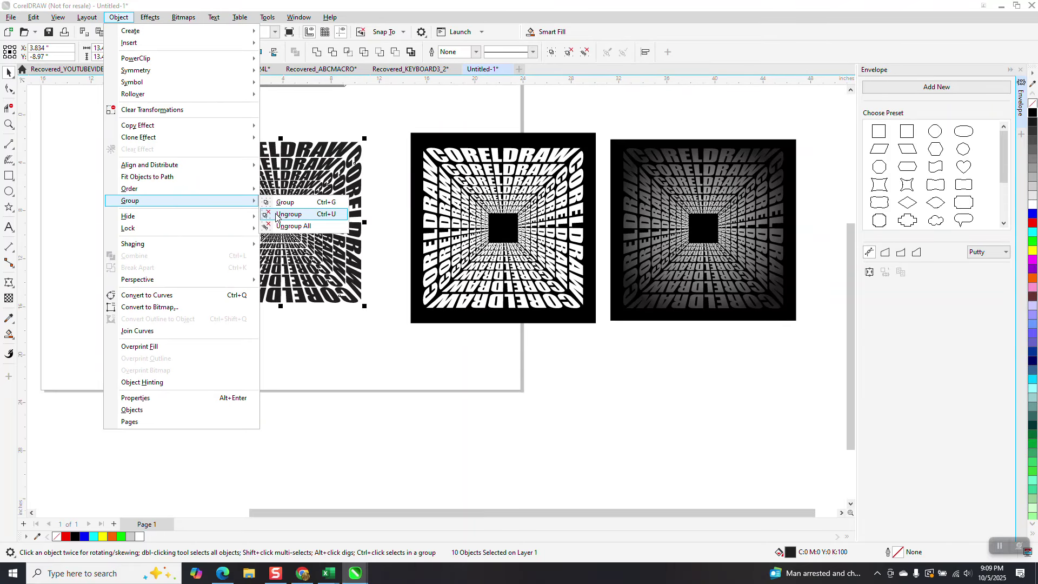
click(280, 216)
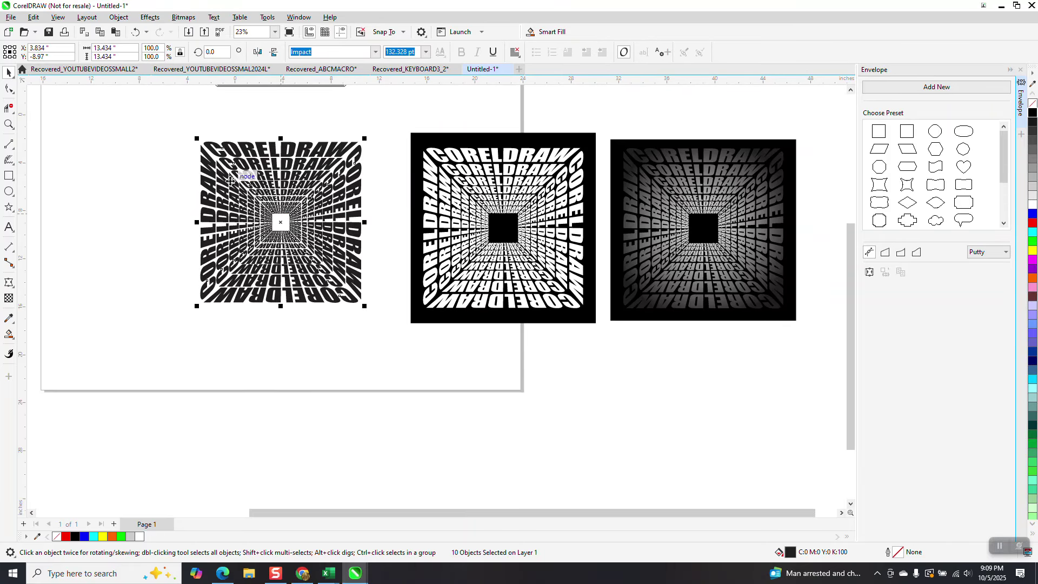
Convert the ungrouped tunnel texts to curves and combine them into a single object.
click(119, 18)
click(159, 295)
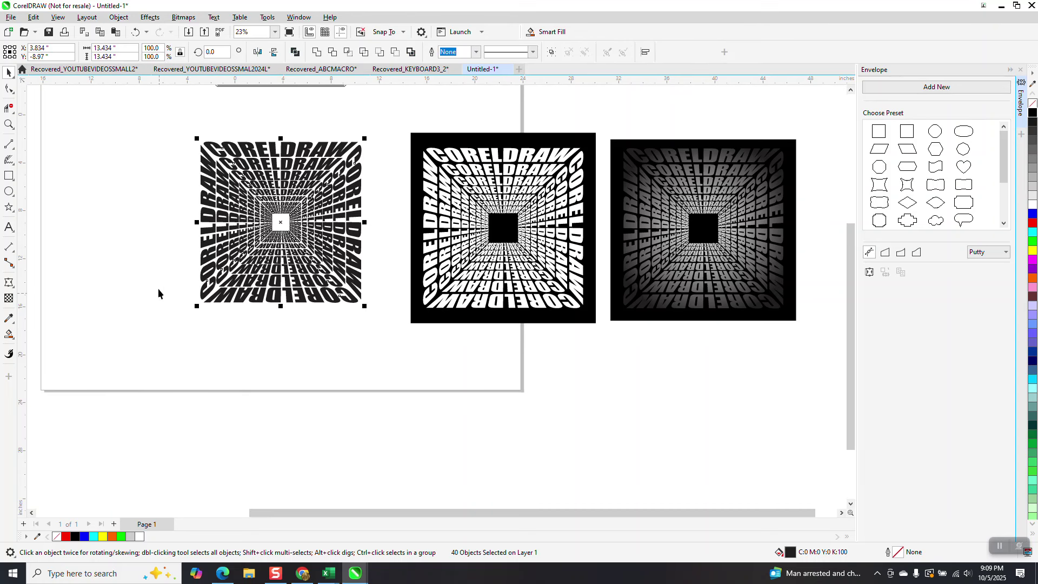
click(117, 17)
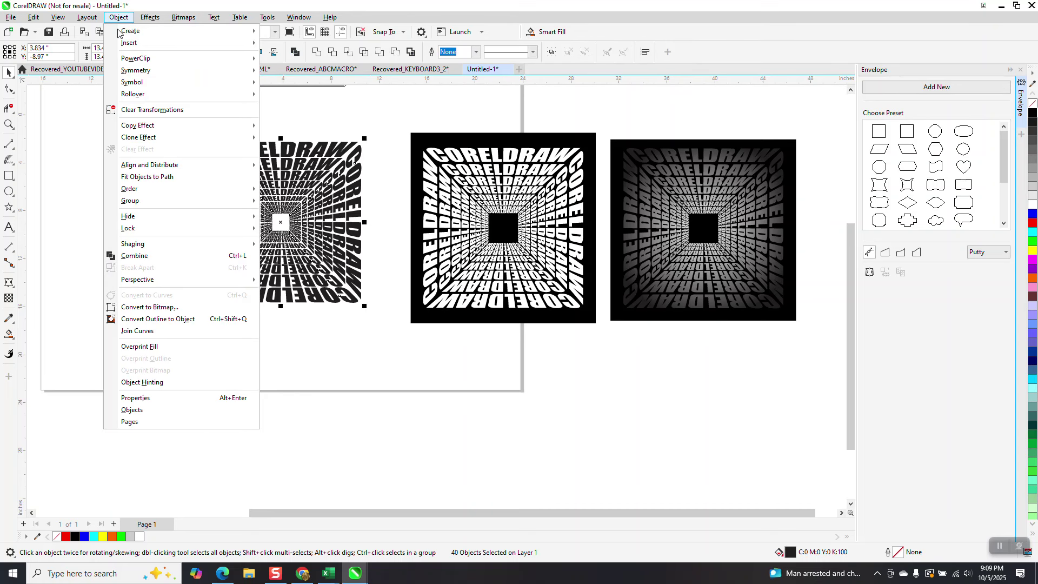
click(140, 256)
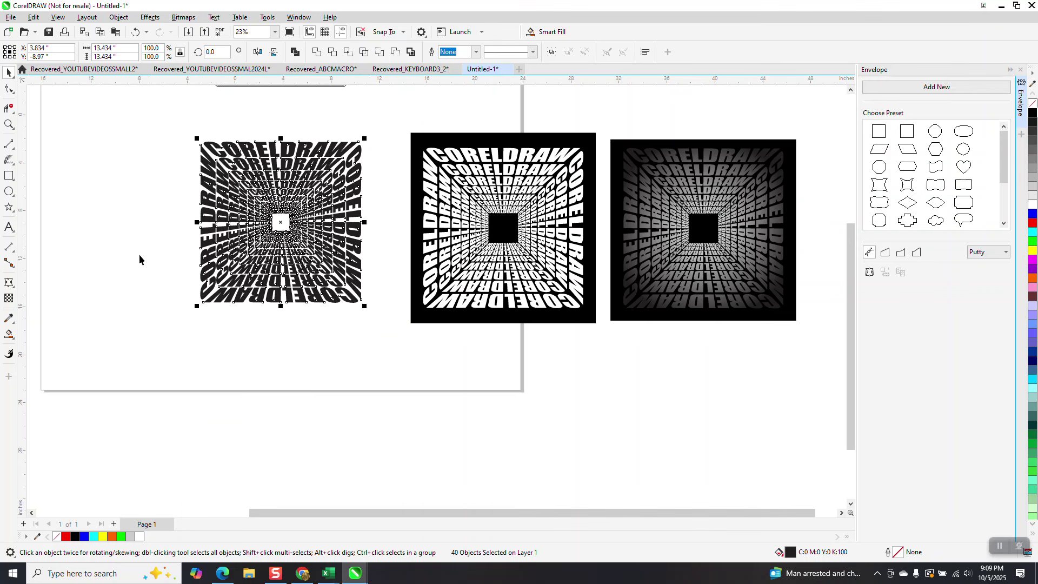
Apply an elliptical fountain fill to the combined tunnel text, white at the centre and black at the outer edge.
click(13, 337)
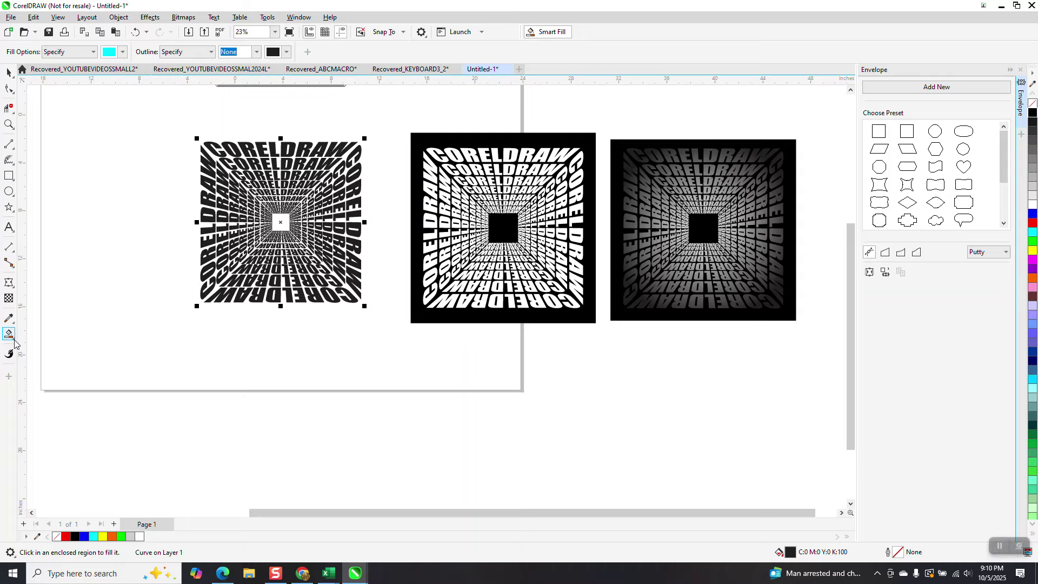
click(15, 341)
click(43, 332)
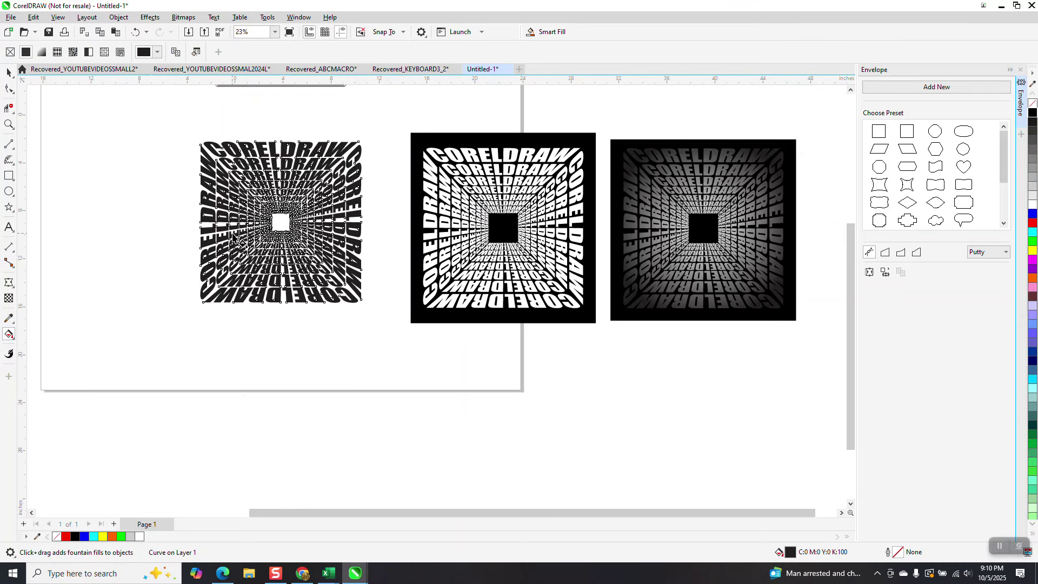
drag(232, 236, 329, 206)
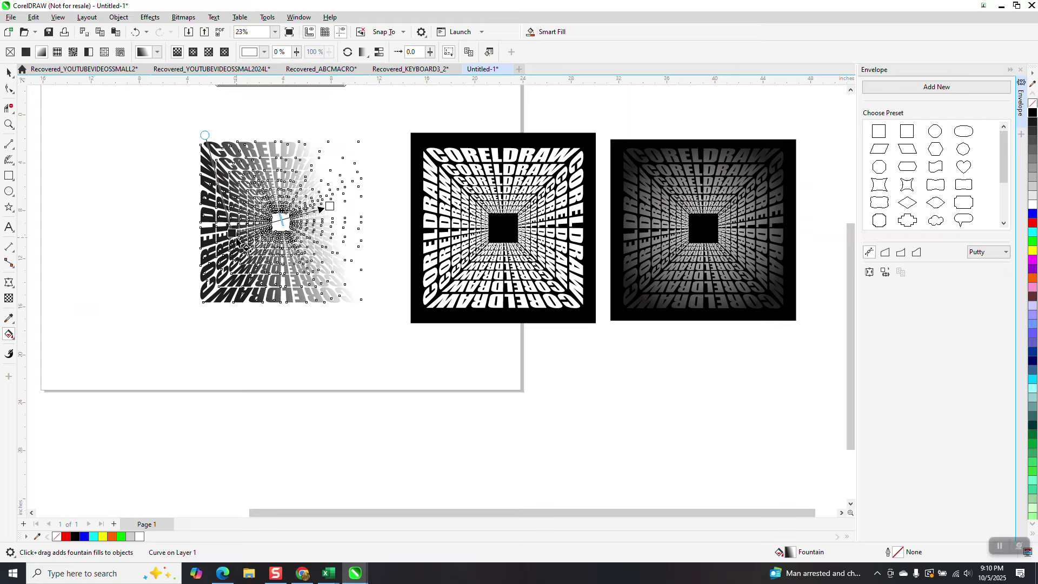
click(194, 52)
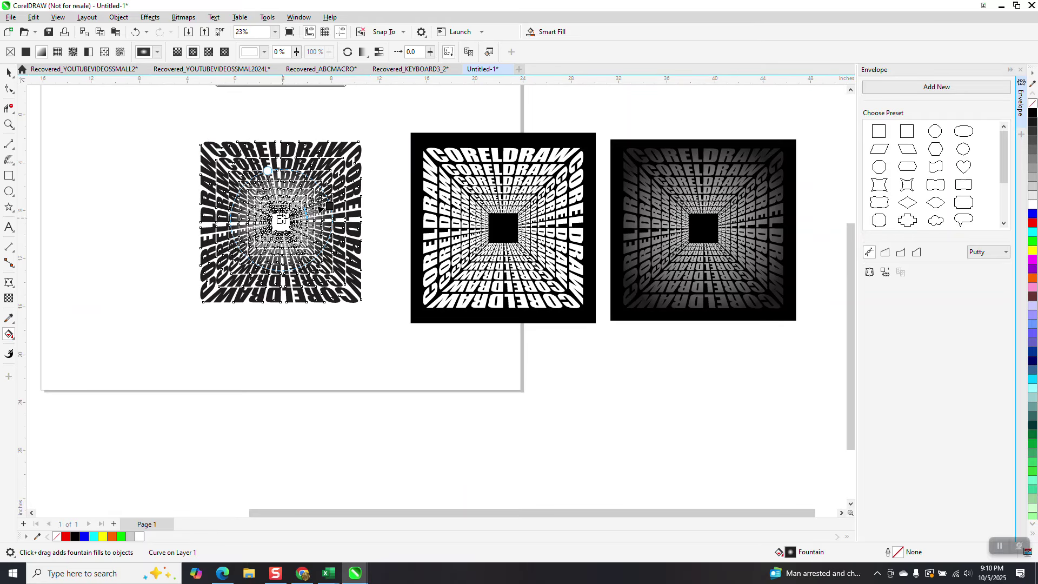
drag(329, 206, 361, 216)
Examine the gradient across the tunnel text, from the outer letters to the small rows around the central opening.
click(9, 124)
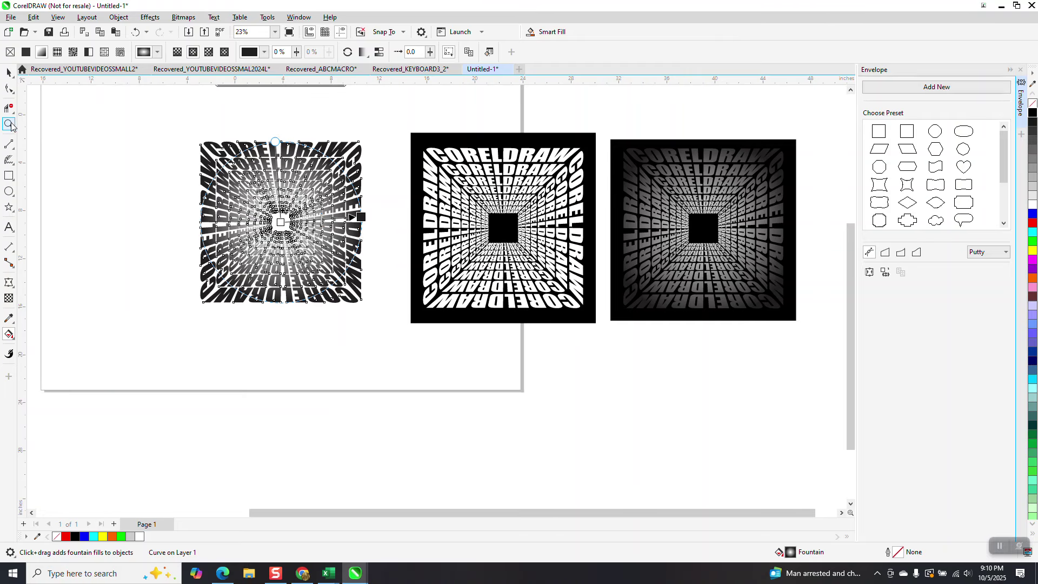
click(336, 295)
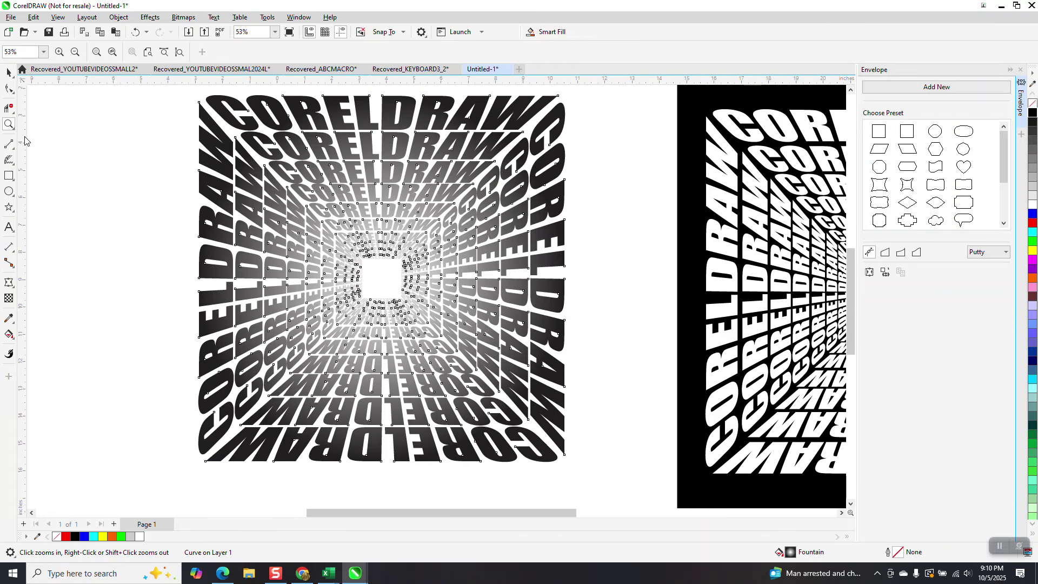
click(9, 72)
scroll(115, 162, down, 1)
key(space)
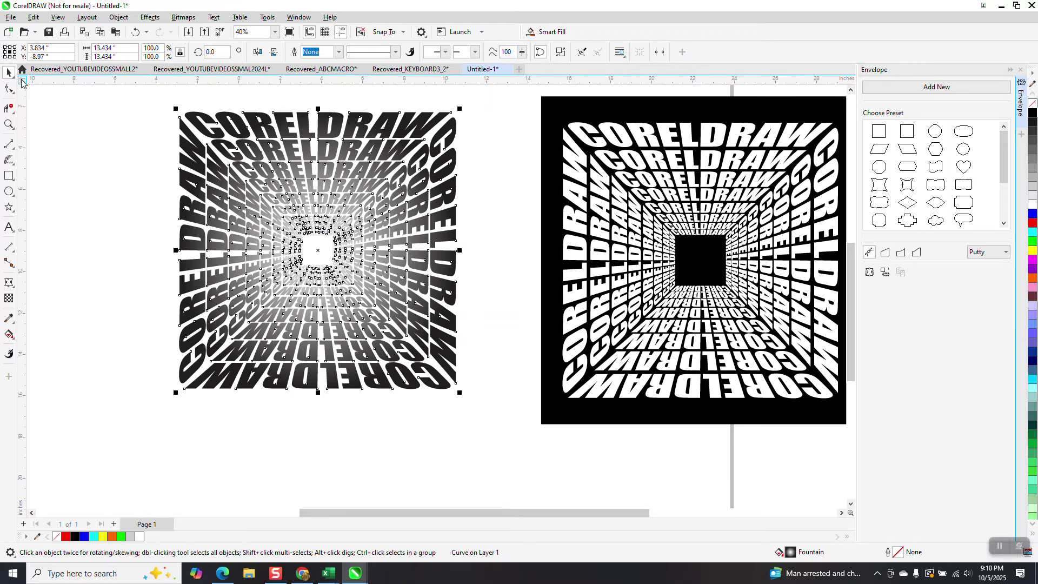
click(70, 118)
scroll(76, 124, down, 1)
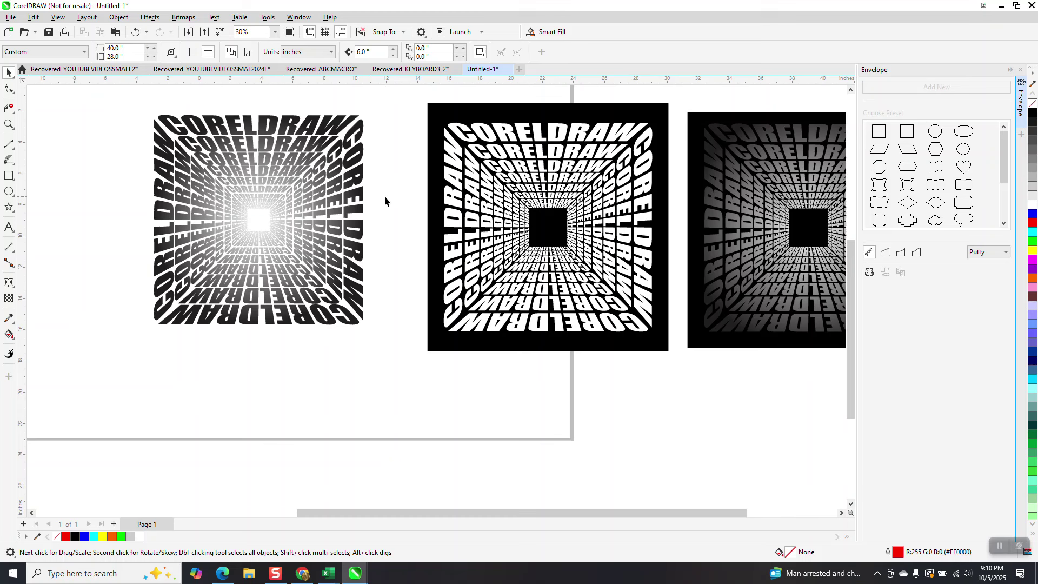
click(8, 125)
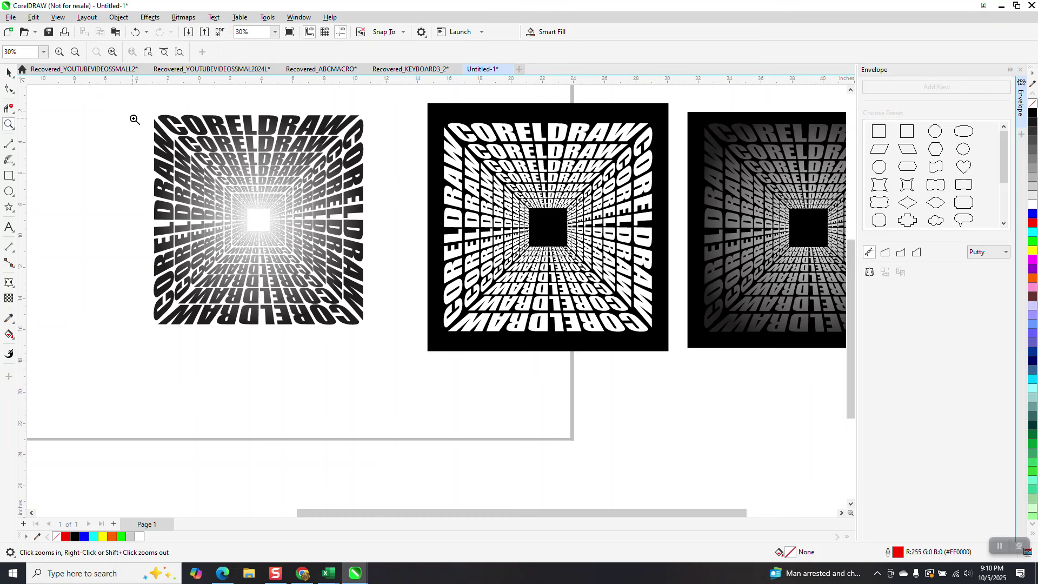
drag(132, 115, 382, 315)
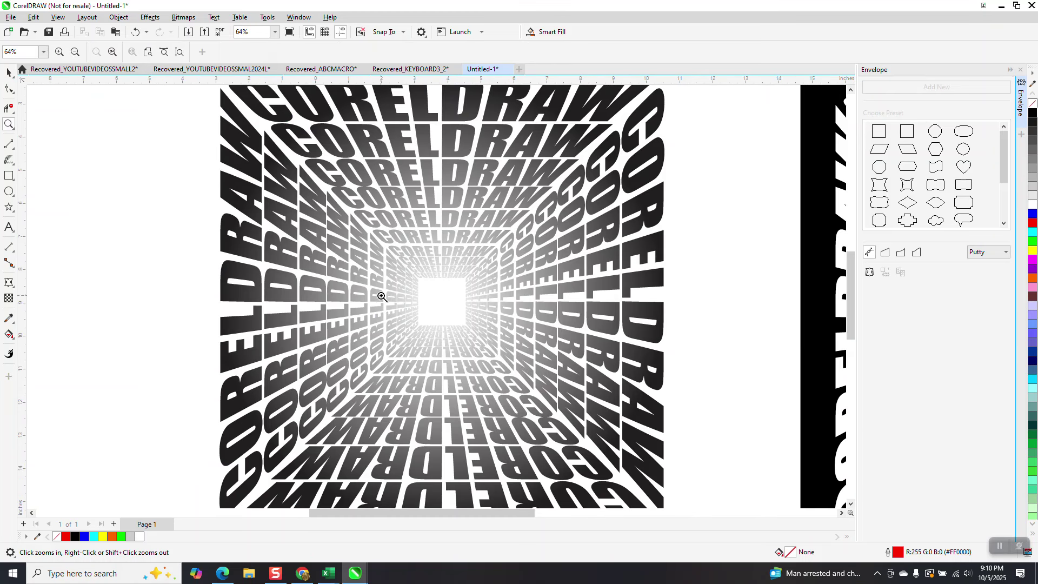
drag(385, 234, 513, 354)
scroll(209, 253, down, 1)
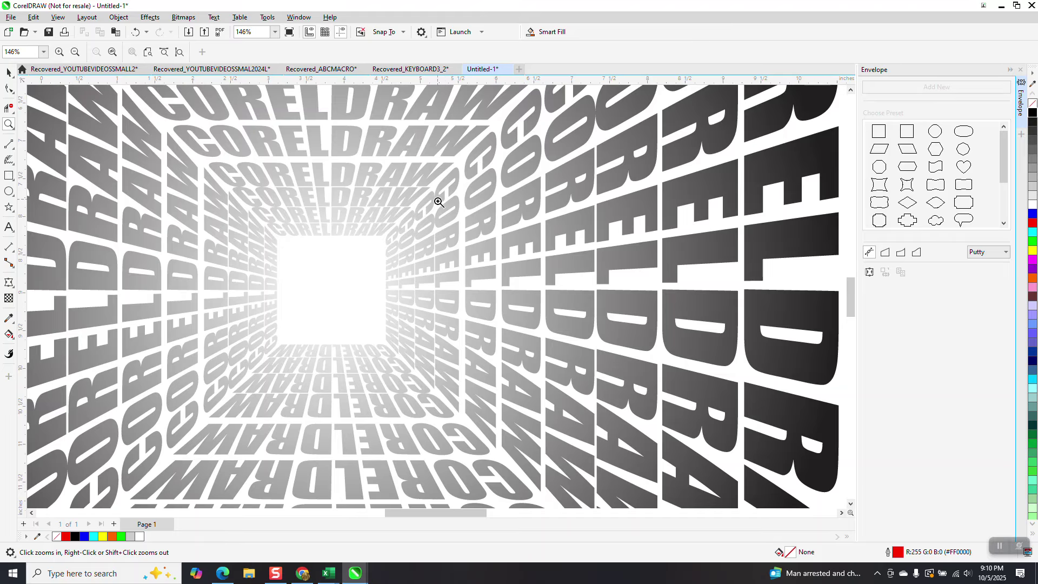
scroll(436, 202, down, 4)
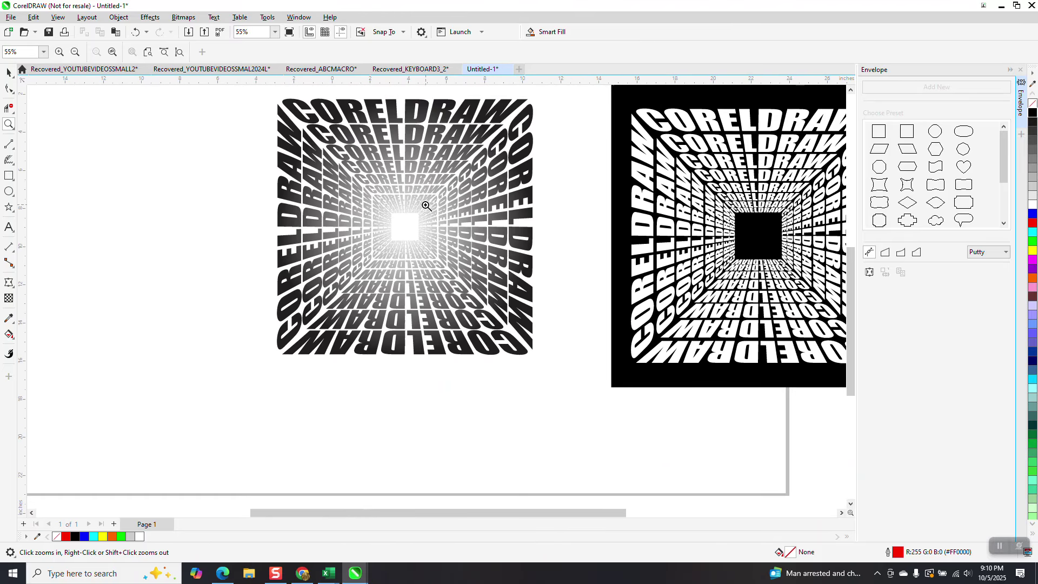
scroll(425, 205, down, 1)
Draw a rectangle about 15.83 by 14.67 inches around the gradient tunnel text and fill it black.
click(10, 73)
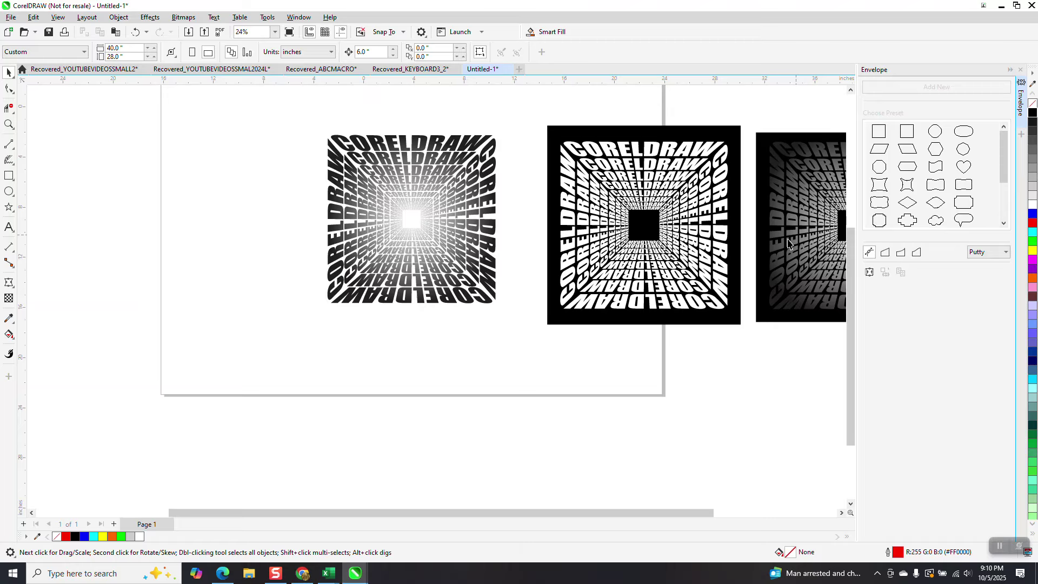
click(7, 180)
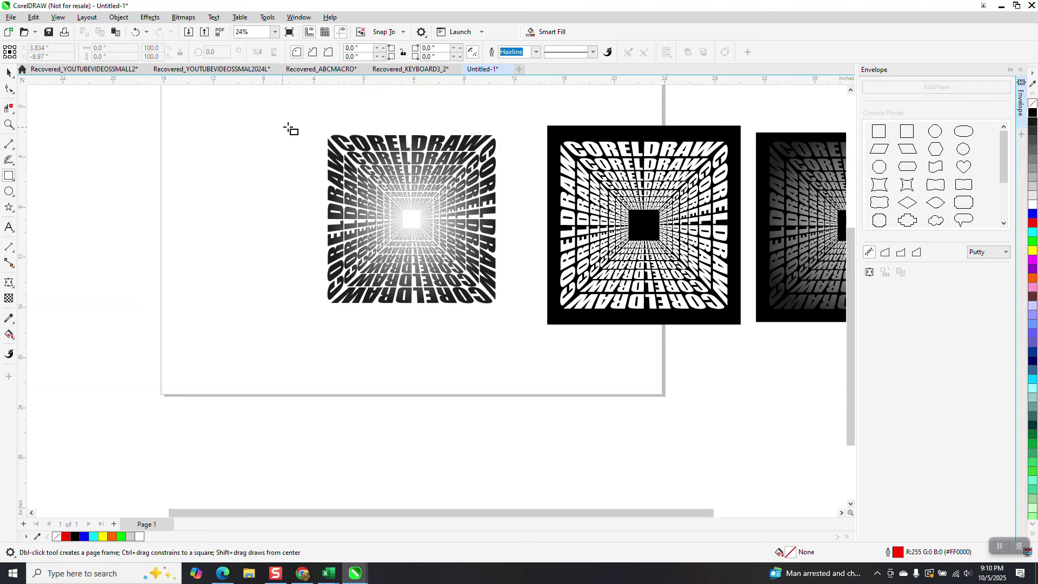
mouse_move(311, 125)
mouse_down()
mouse_move(341, 196)
mouse_move(511, 309)
mouse_up()
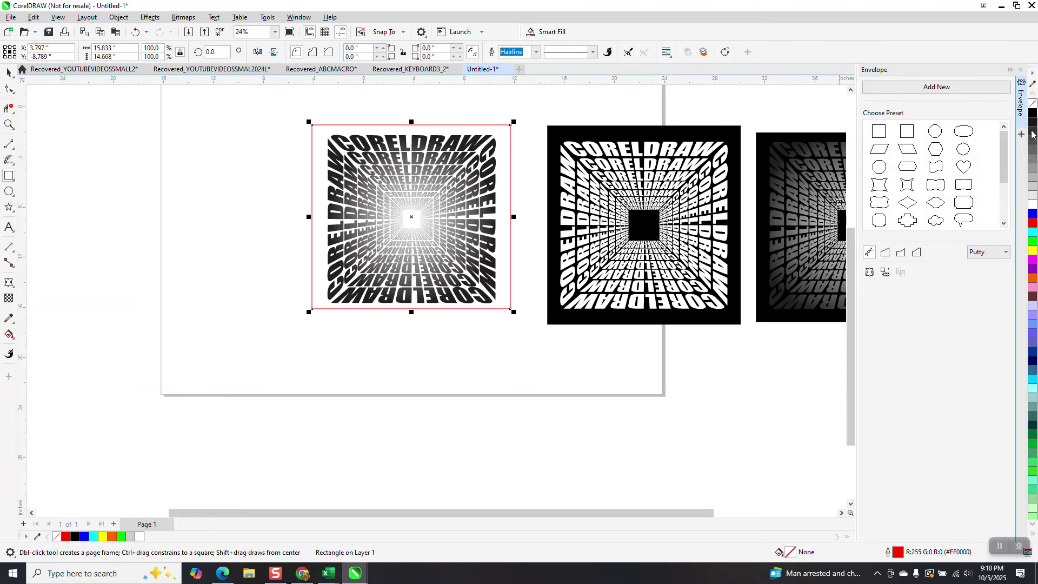
click(1032, 114)
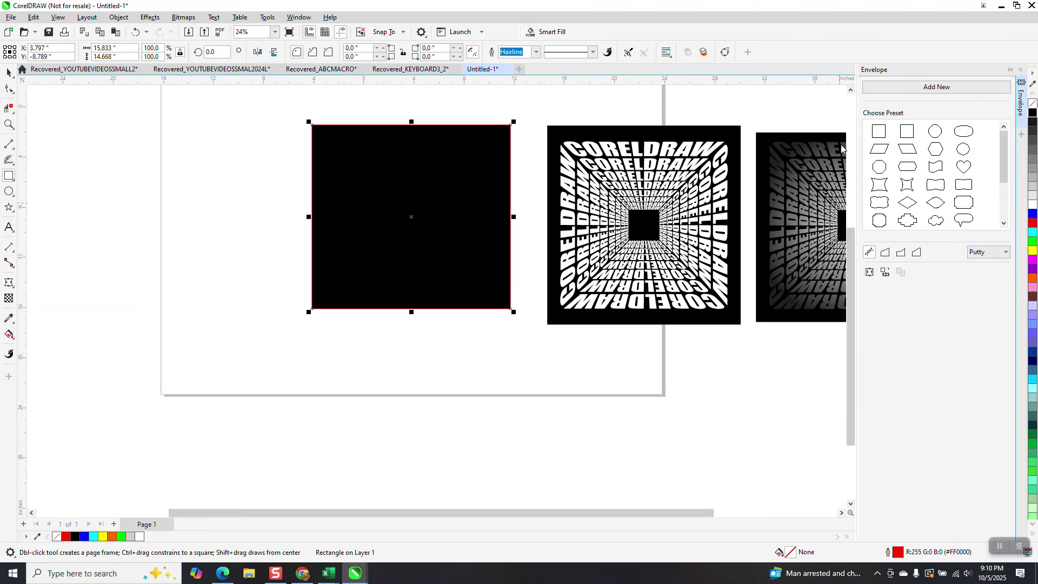
Send the black rectangle behind the gradient tunnel text as its background.
click(119, 18)
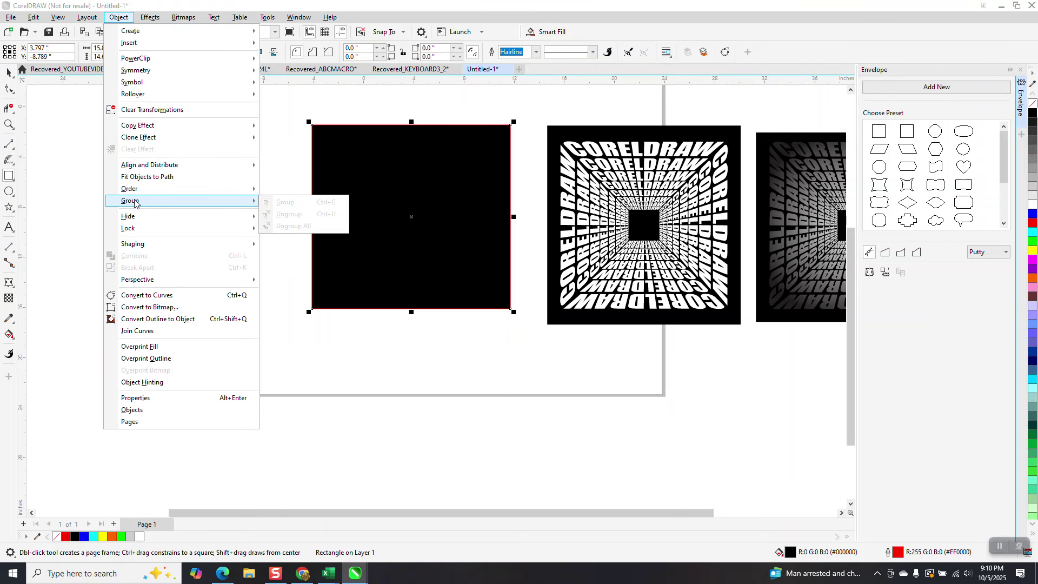
mouse_move(135, 190)
click(272, 201)
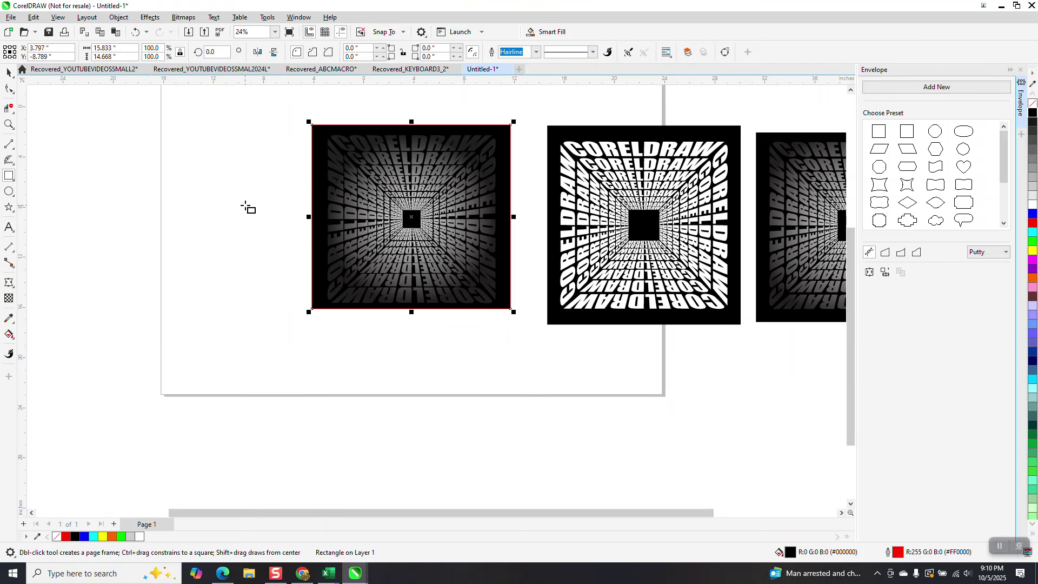
Widen the tunnel text's elliptical fountain fill almost to the black rectangle's side edge, adjust its upper extent and skew, and deselect.
click(9, 124)
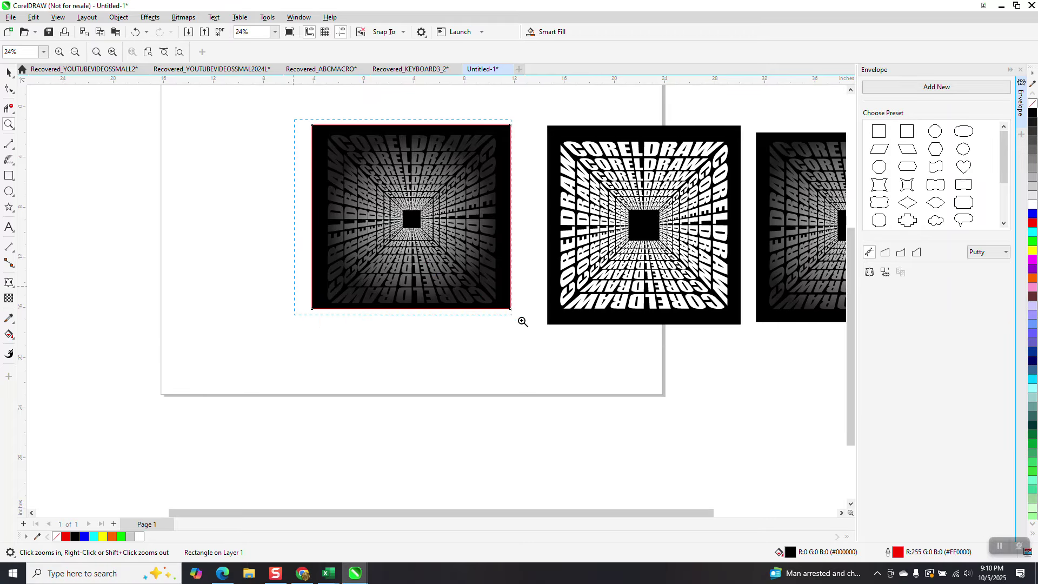
key(shift+F2)
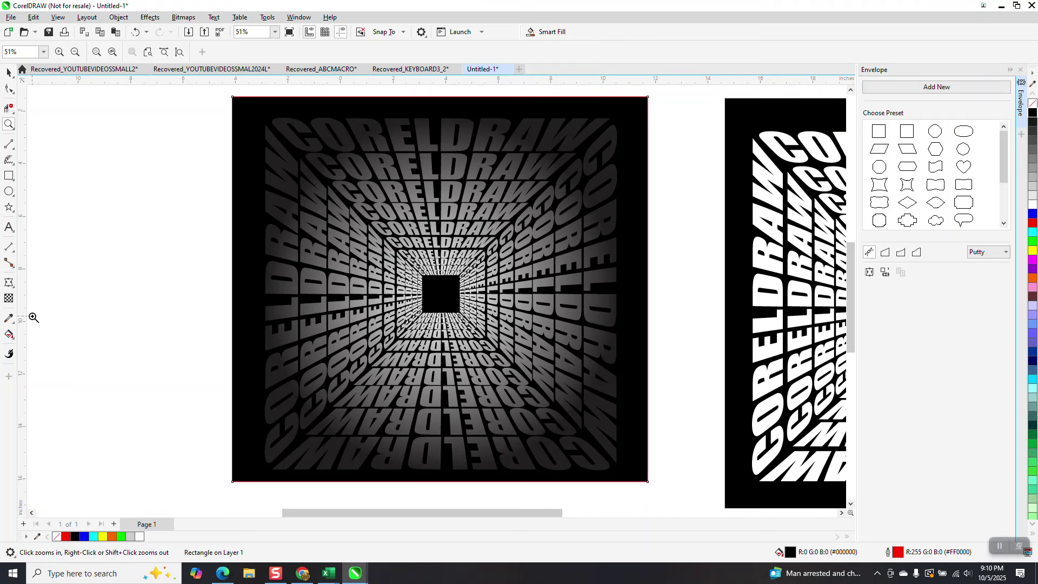
click(9, 334)
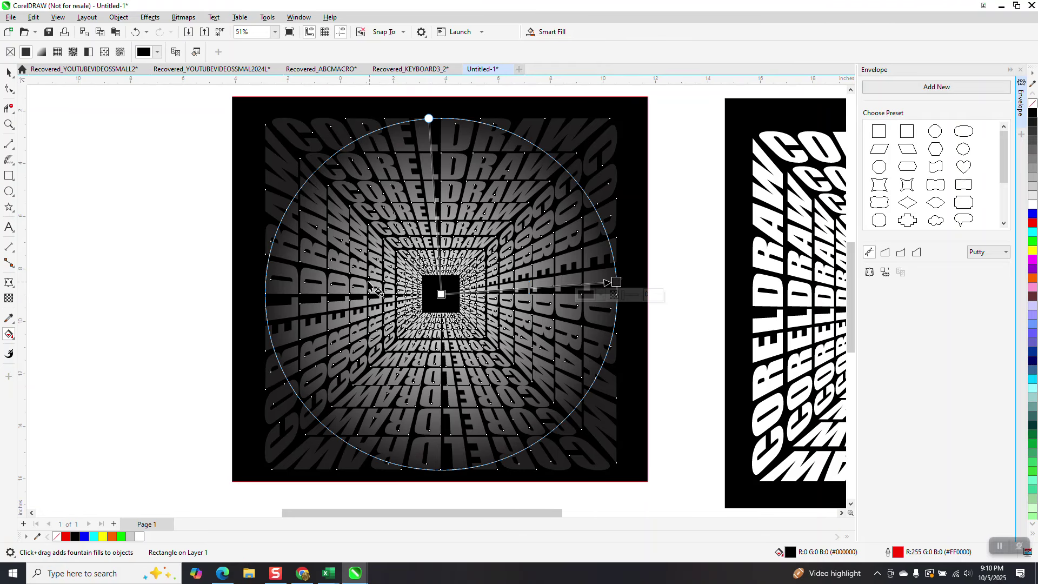
drag(616, 282, 642, 283)
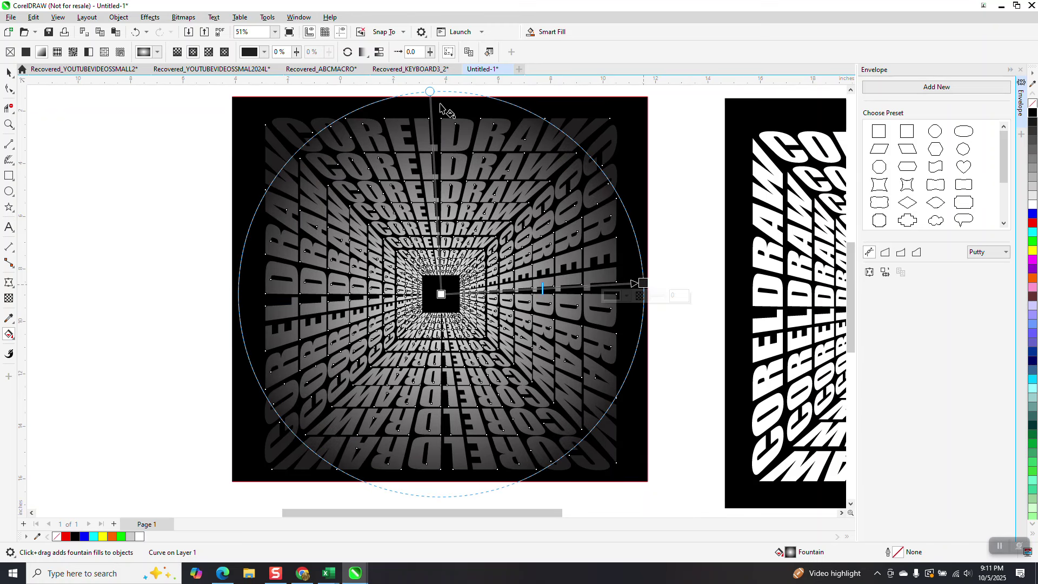
mouse_move(429, 92)
mouse_down()
mouse_move(475, 112)
mouse_move(445, 101)
mouse_up()
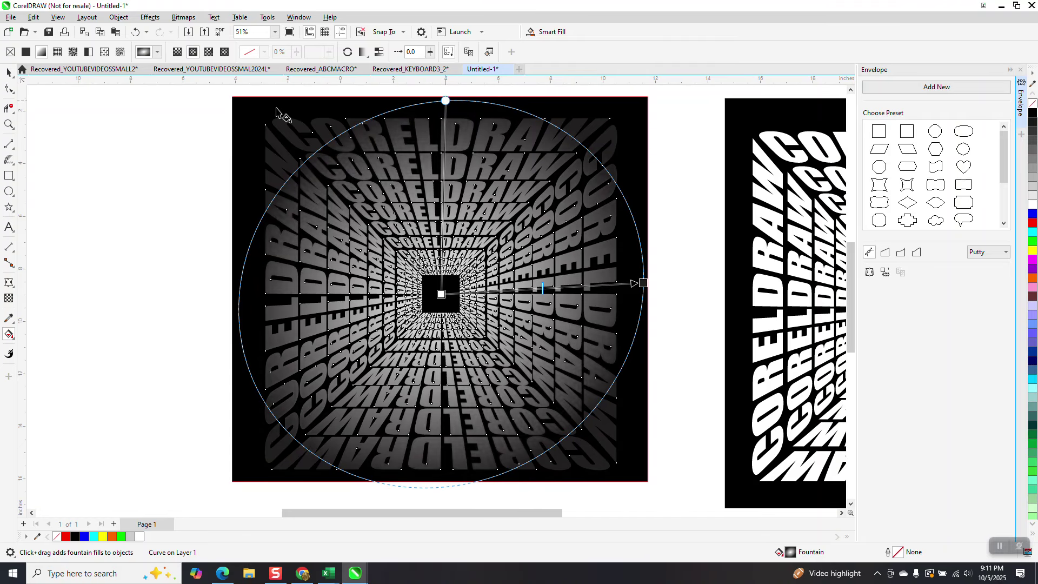
key(space)
click(86, 108)
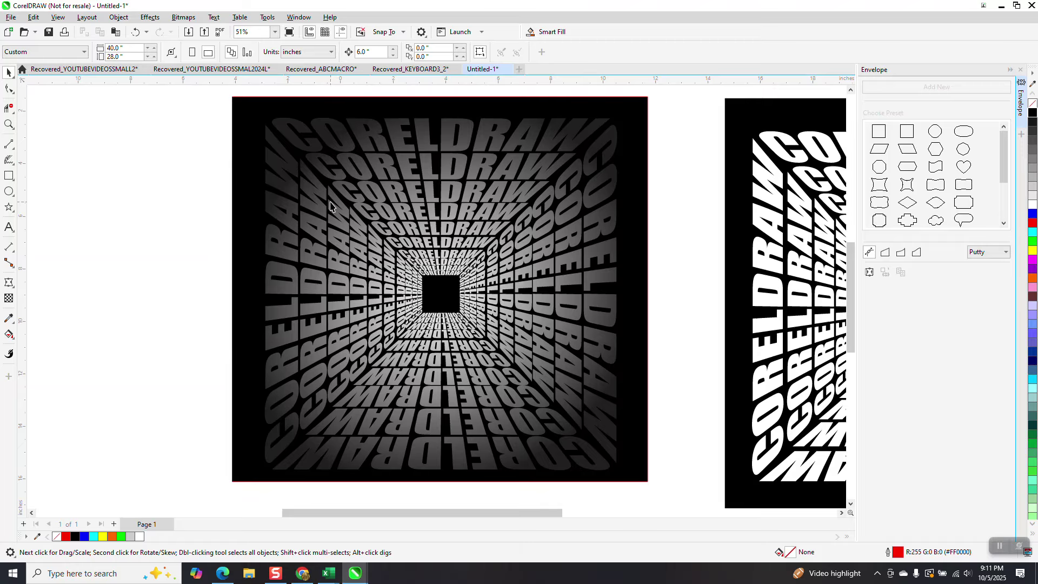